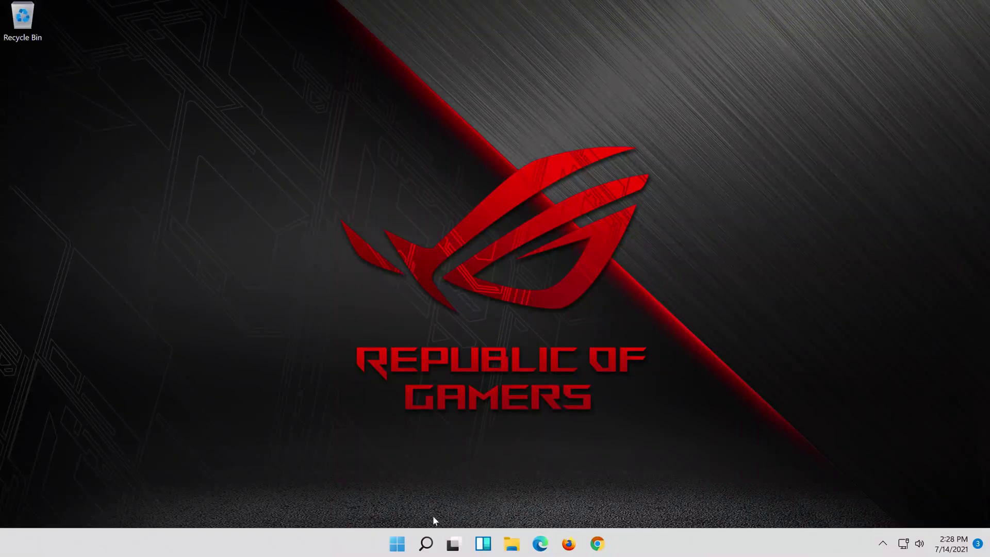
# Step: Search Windows for "settings" and open the Settings app
pyautogui.click(425, 548)
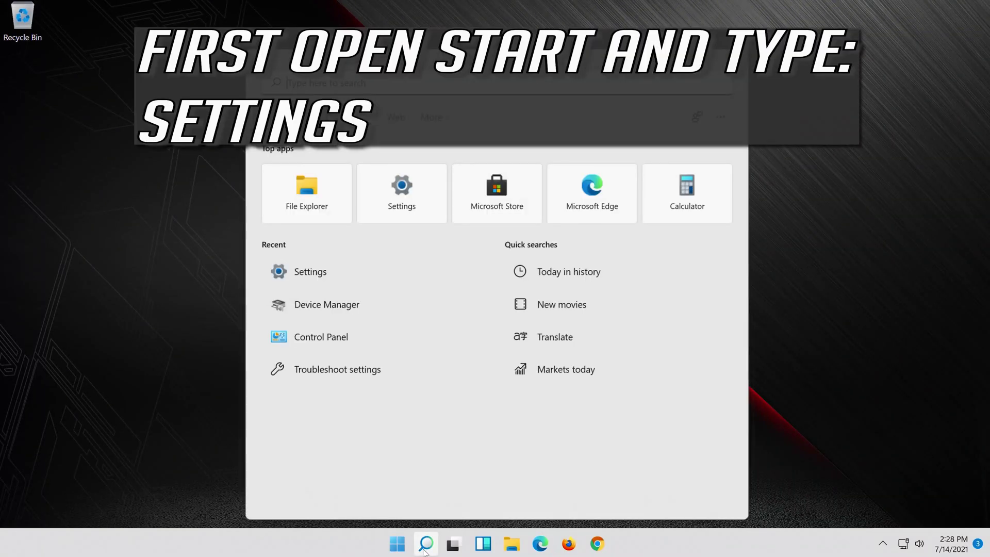
pyautogui.write('settings')
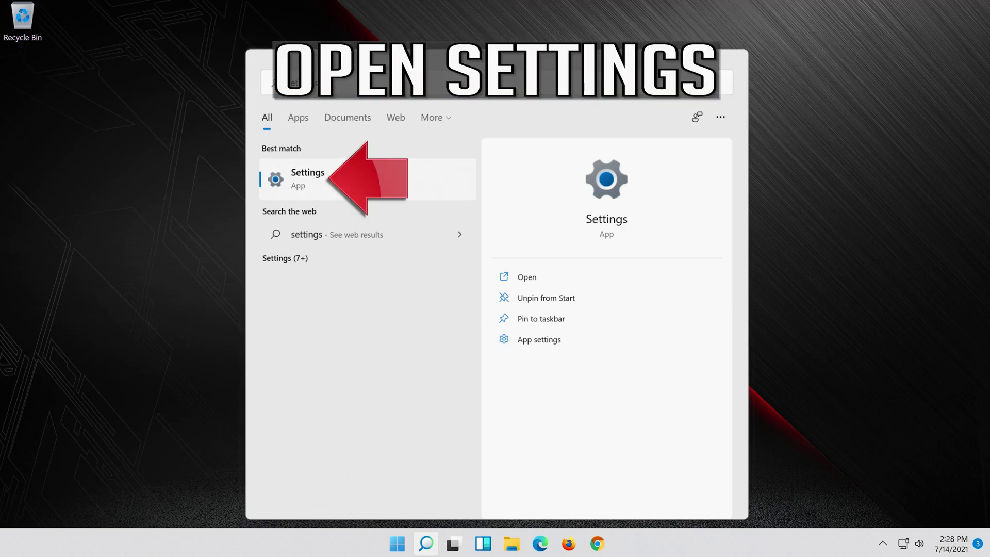
pyautogui.click(362, 183)
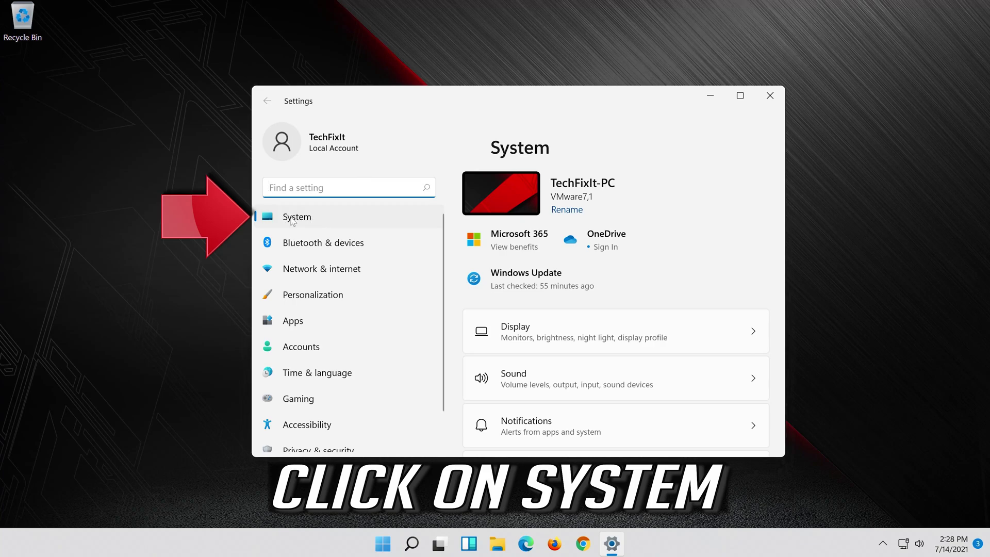
# Step: Run the Playing Audio troubleshooter from the other troubleshooters in the System troubleshoot settings
pyautogui.click(330, 221)
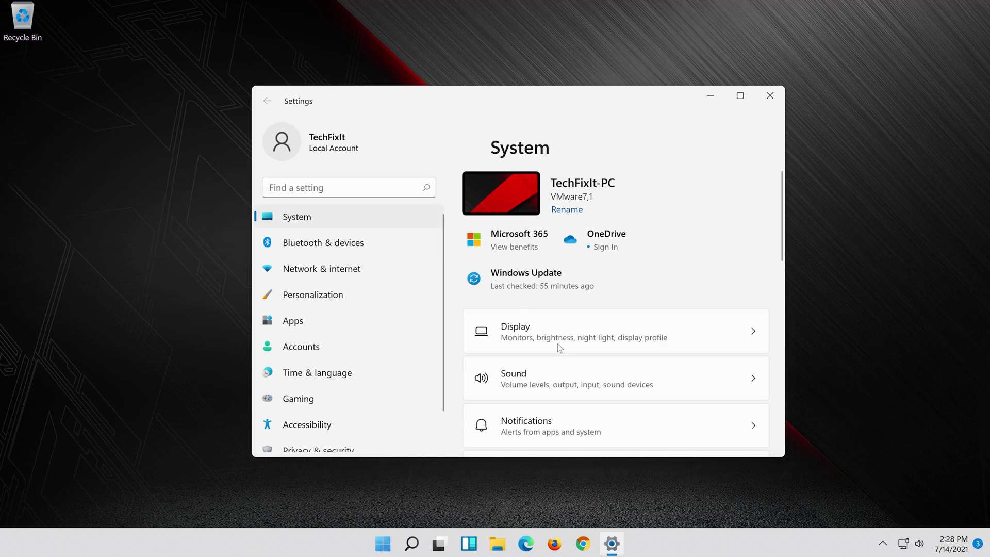
pyautogui.scroll(-6, 560, 356)
pyautogui.scroll(-5, 561, 367)
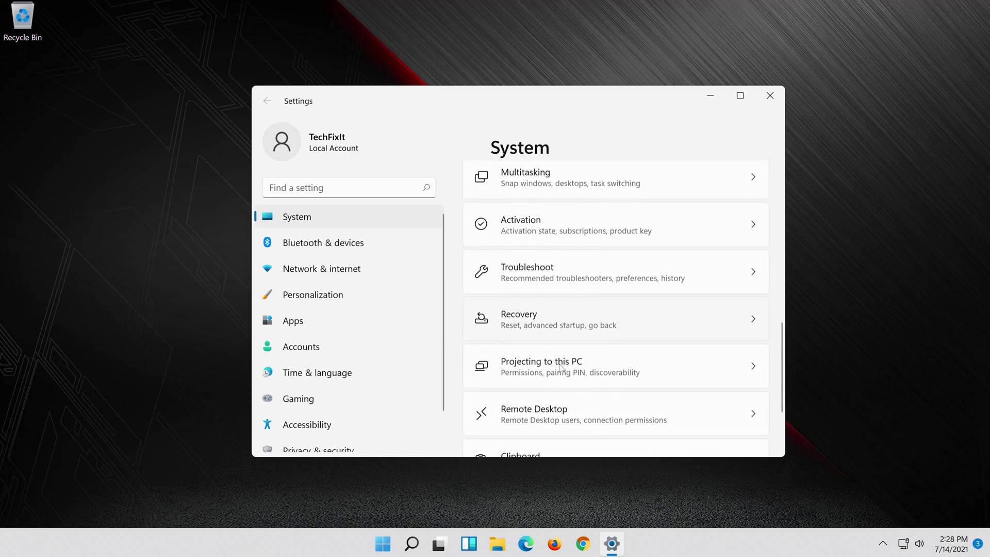
pyautogui.scroll(3, 561, 368)
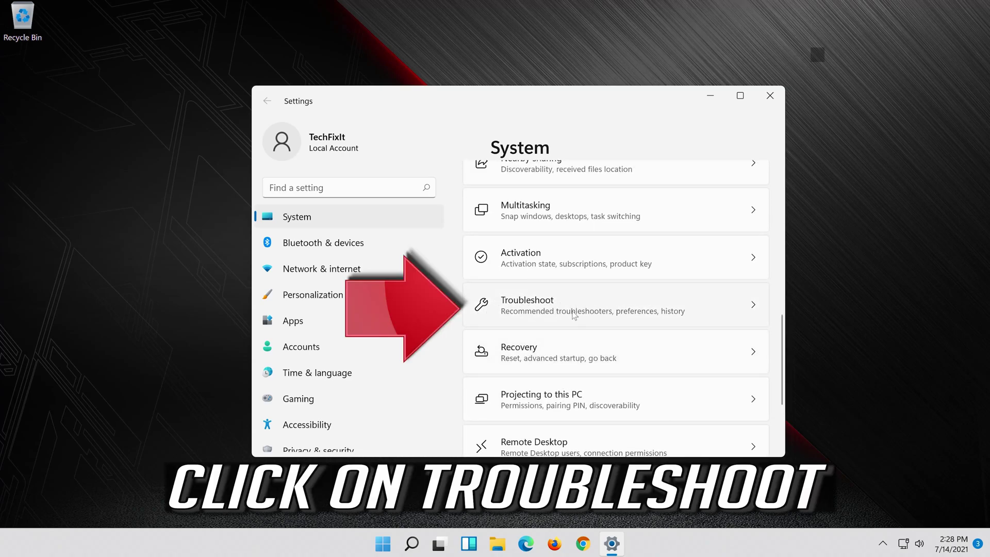
pyautogui.click(614, 310)
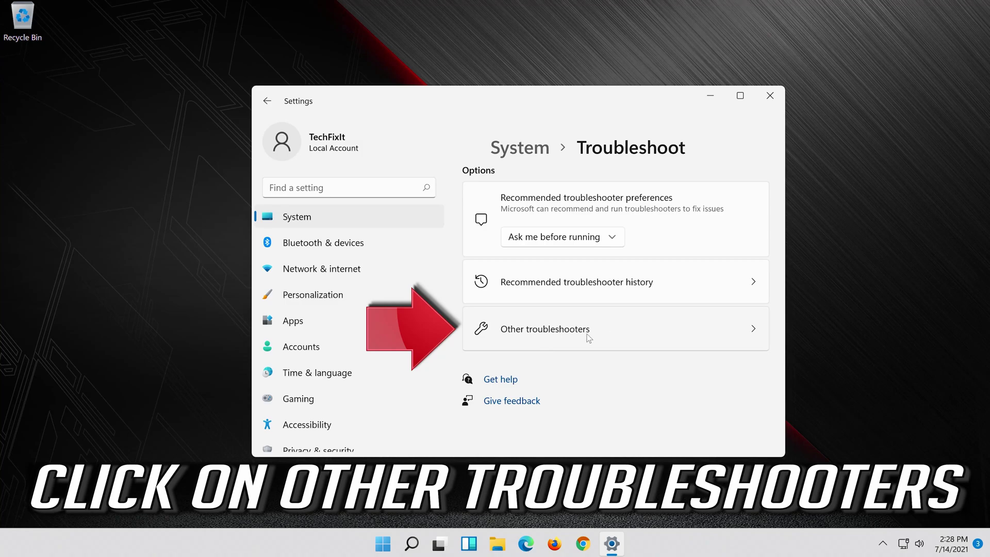
pyautogui.click(621, 334)
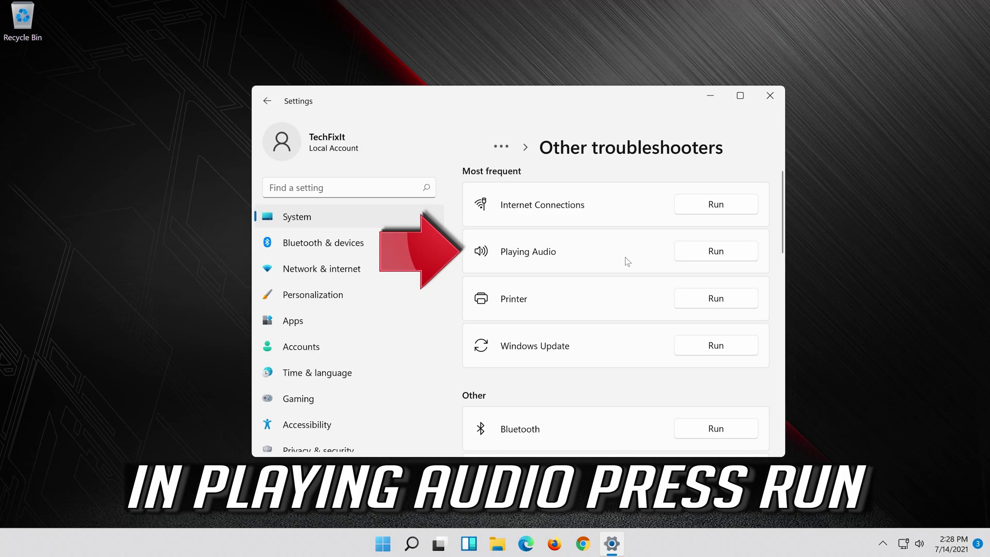
pyautogui.click(707, 257)
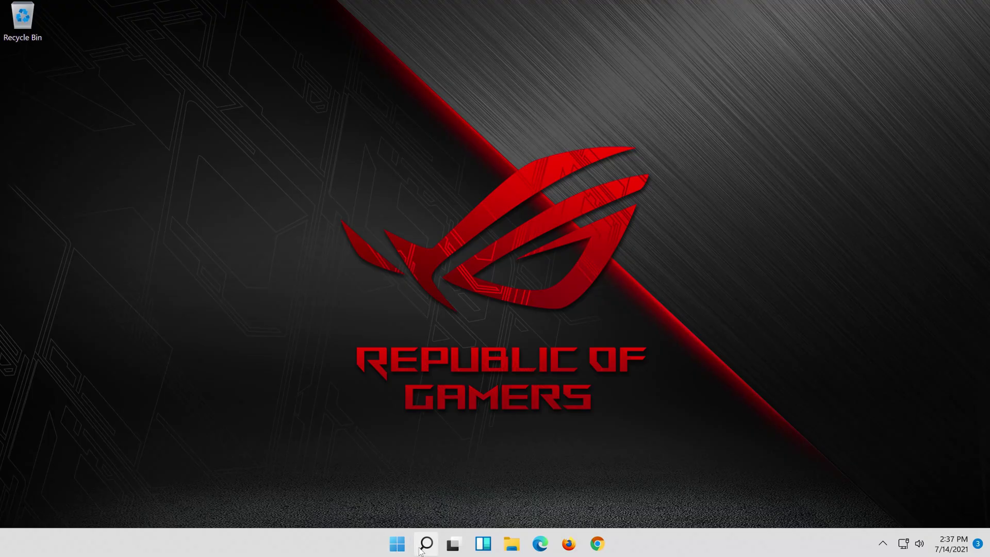
# Step: Search Windows for "device manager", open Device Manager and move its window toward the middle of the desktop
pyautogui.click(422, 548)
pyautogui.write('de')
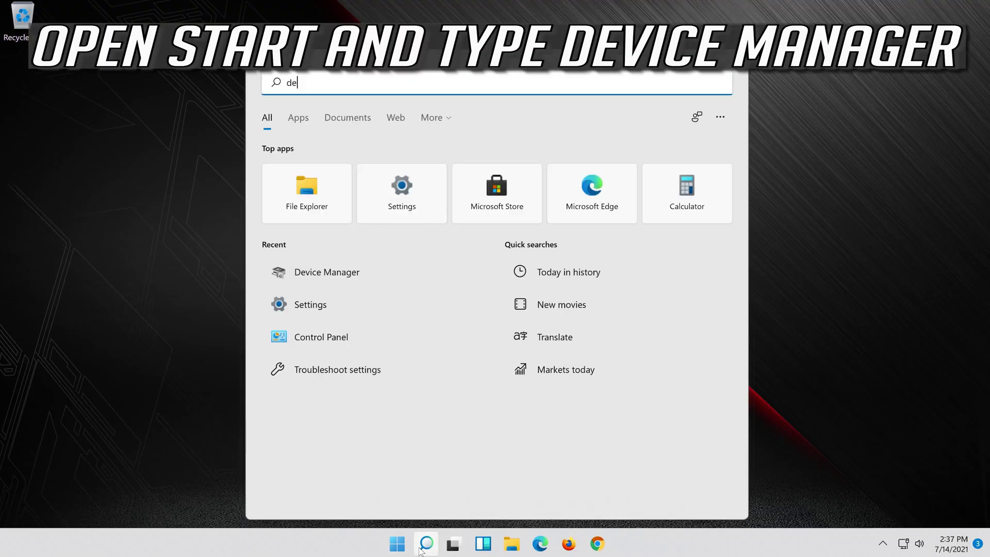
pyautogui.write('vice manager')
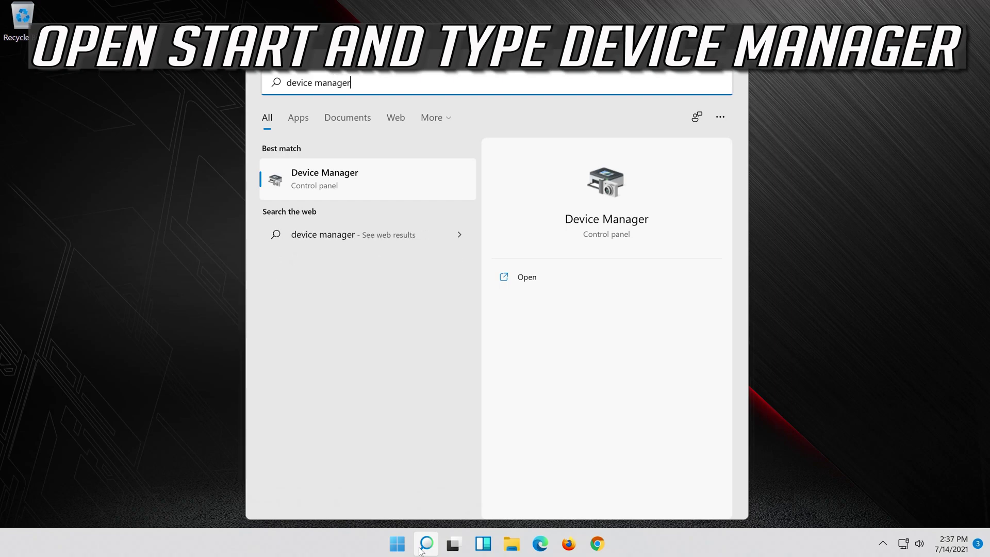
pyautogui.click(369, 189)
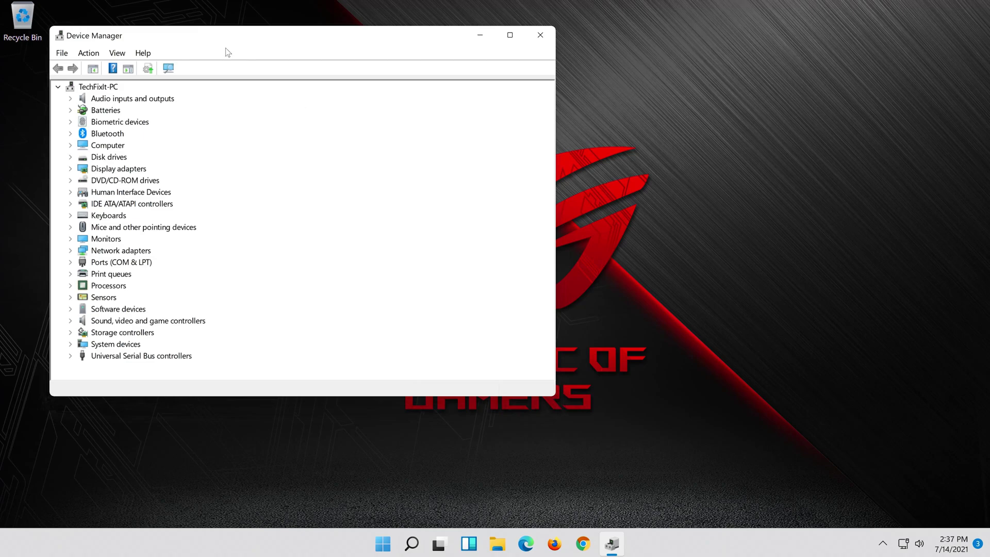
pyautogui.moveTo(231, 43); pyautogui.dragTo(485, 79)
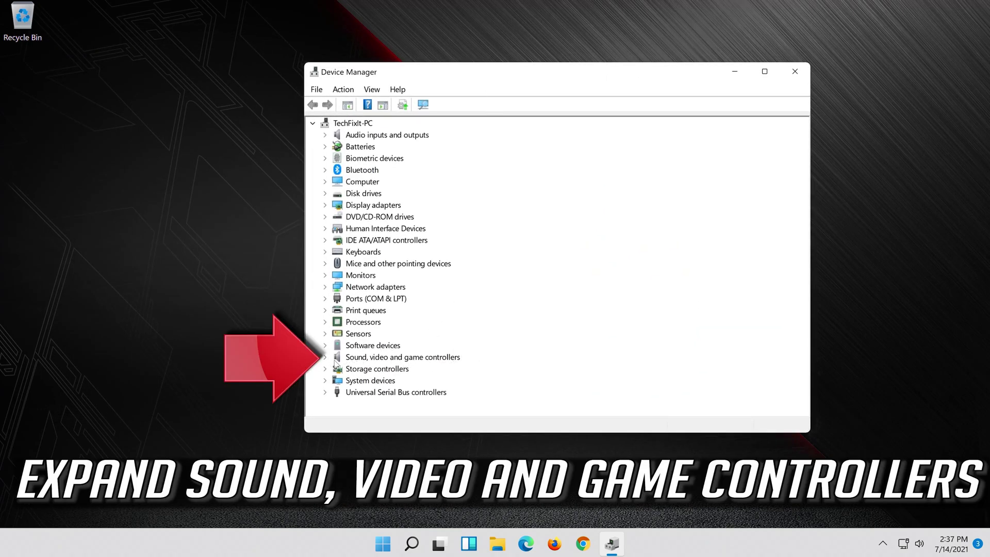
# Step: Show the driver properties of the High Definition Audio Device under Sound, video and game controllers
pyautogui.click(325, 358)
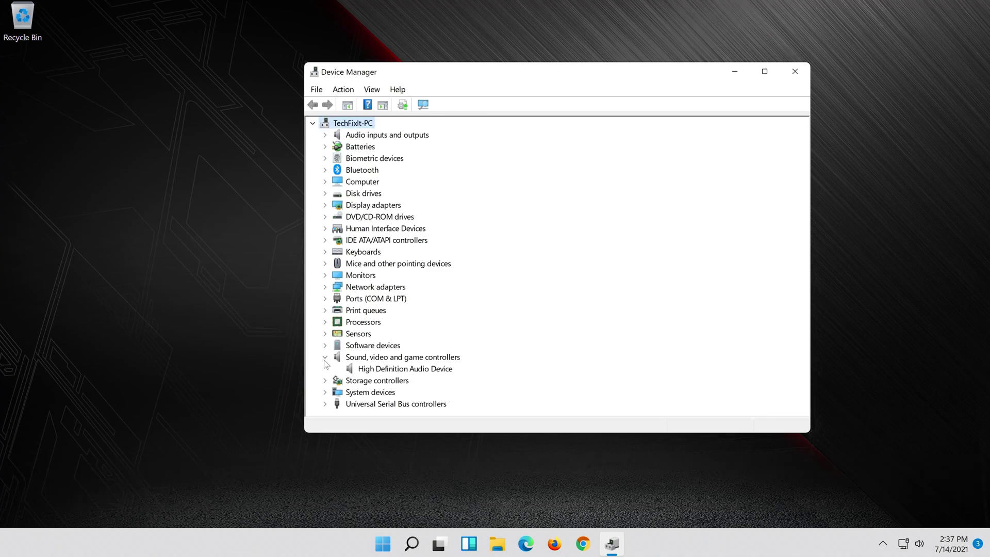
pyautogui.click(367, 373)
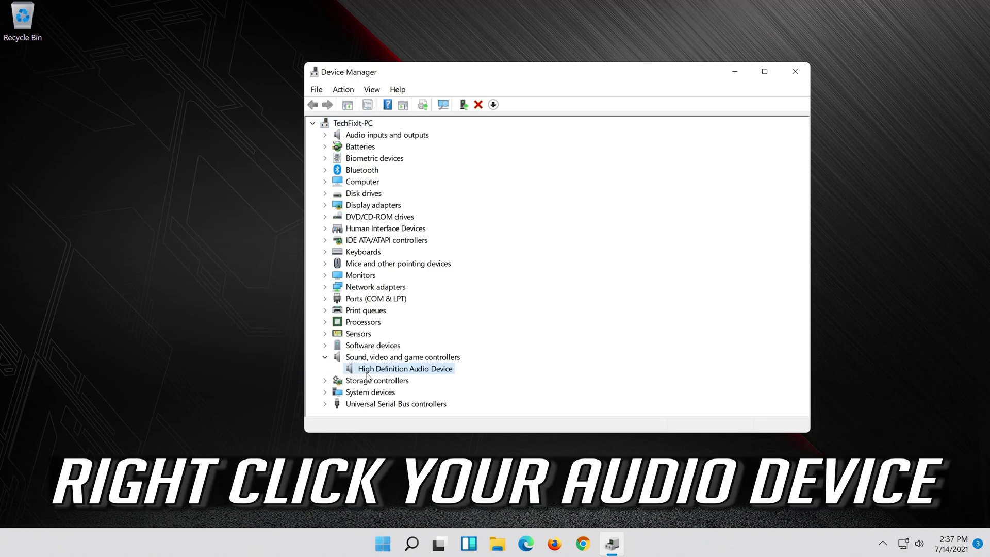
pyautogui.rightClick(442, 372)
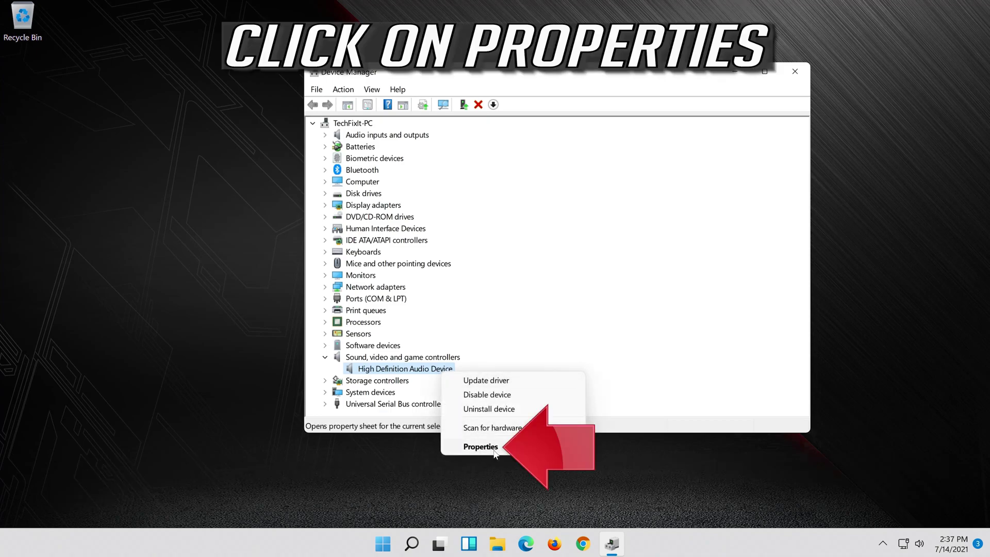
pyautogui.click(519, 448)
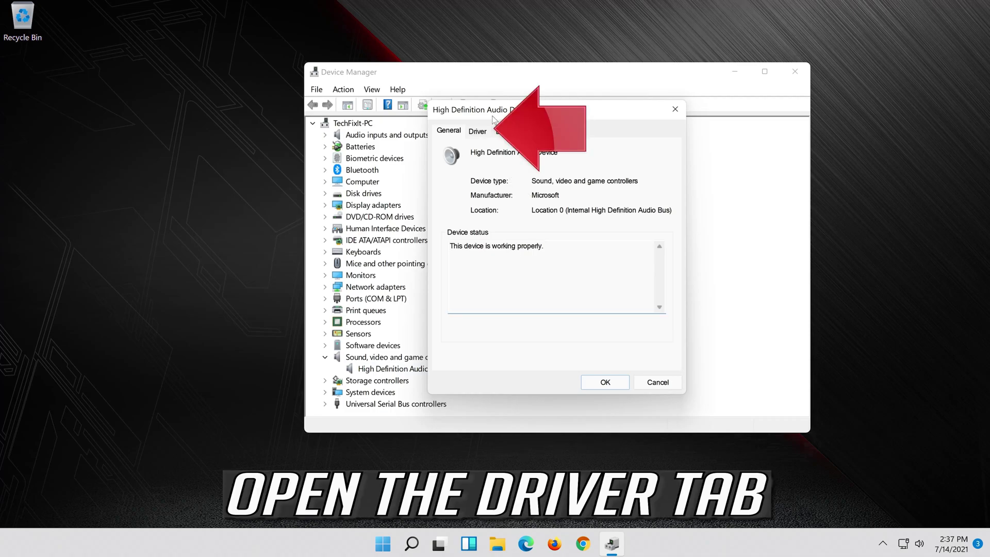
pyautogui.click(477, 132)
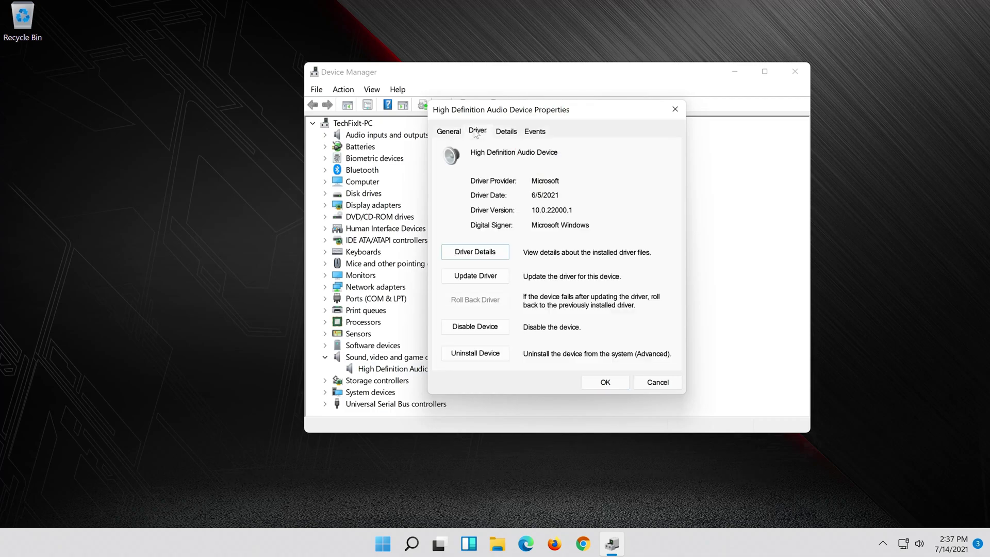
# Step: Update the audio driver manually by picking High Definition Audio Device from the computer's list of available drivers, and accept its installation
pyautogui.click(477, 277)
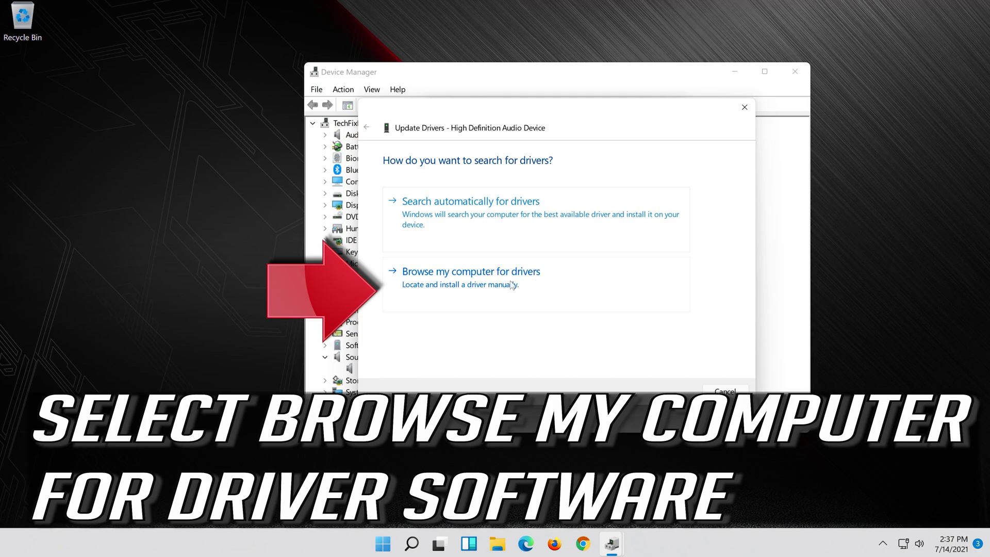
pyautogui.click(531, 283)
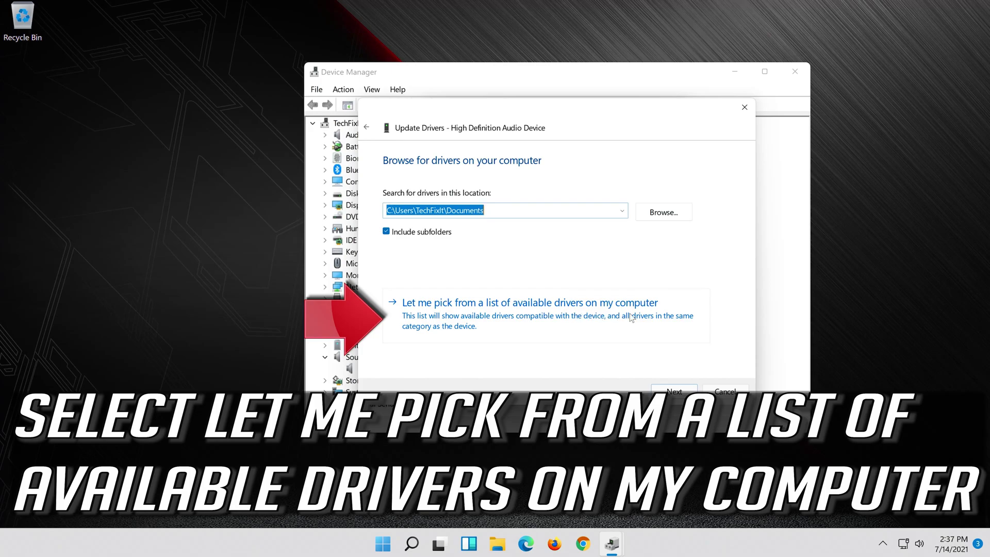
pyautogui.click(485, 325)
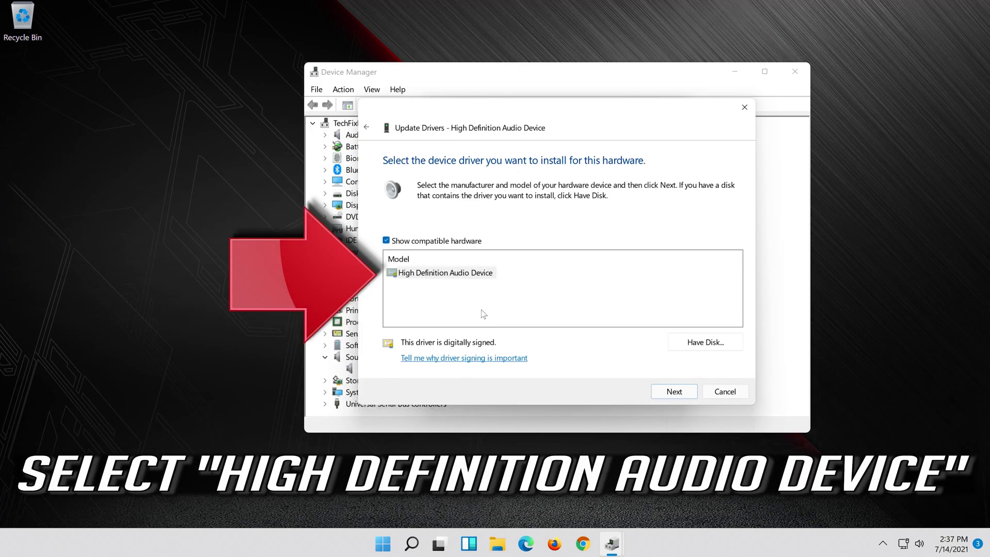
pyautogui.click(465, 273)
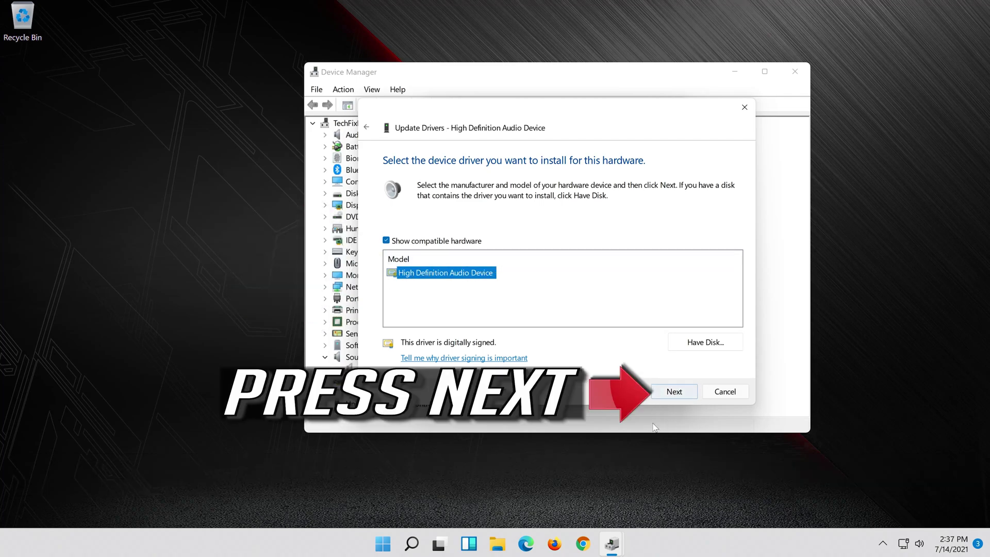
pyautogui.click(685, 395)
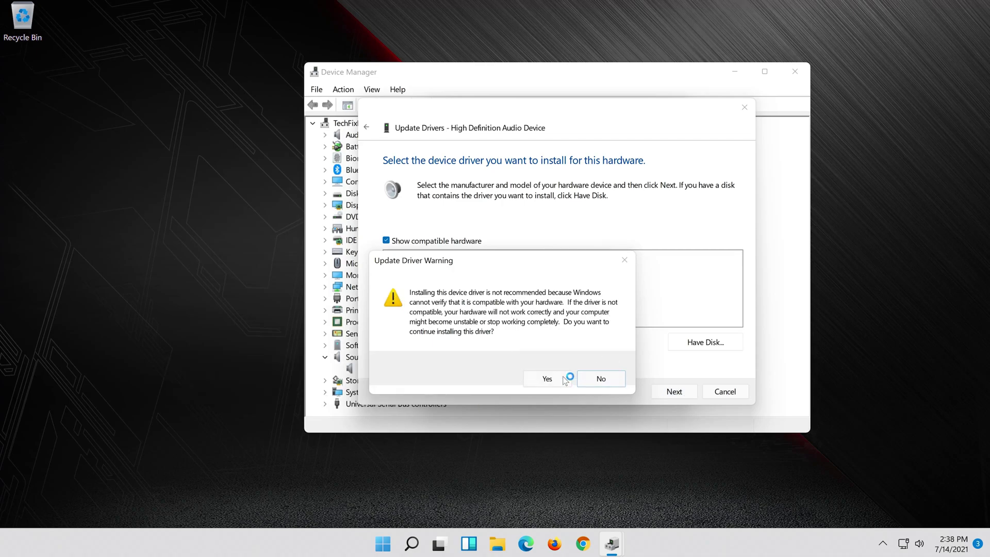
pyautogui.click(544, 380)
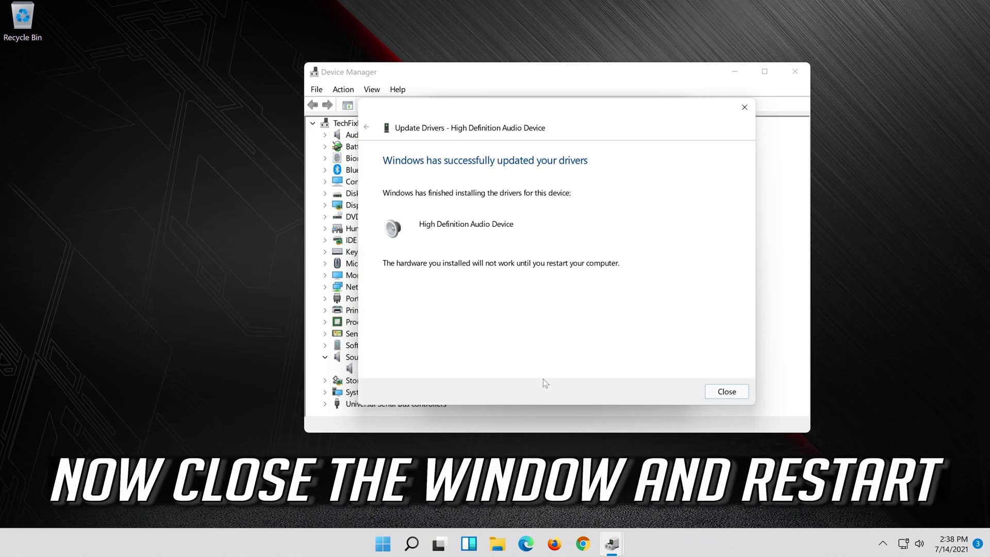
# Step: Close the driver update wizard and the device properties, and agree to restart the computer
pyautogui.click(727, 392)
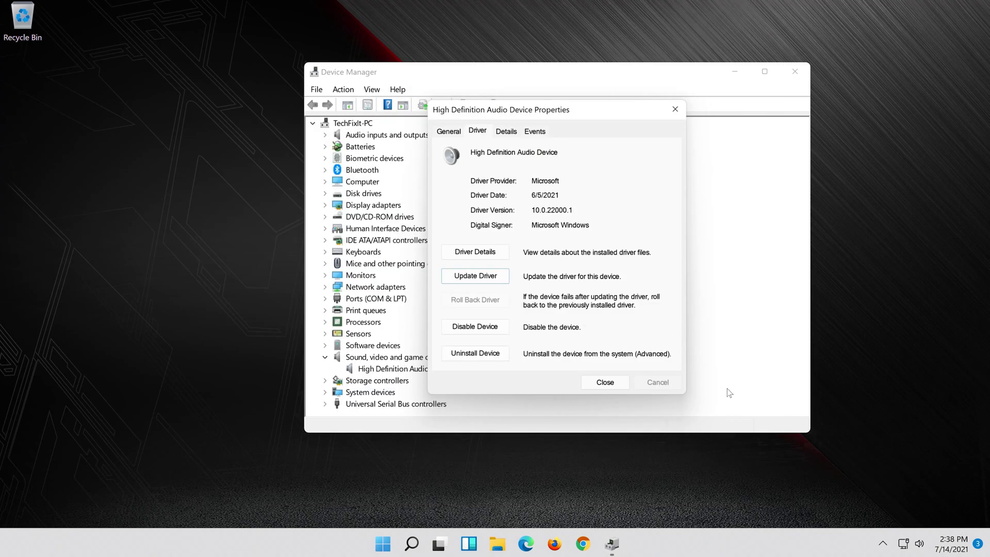
pyautogui.click(605, 382)
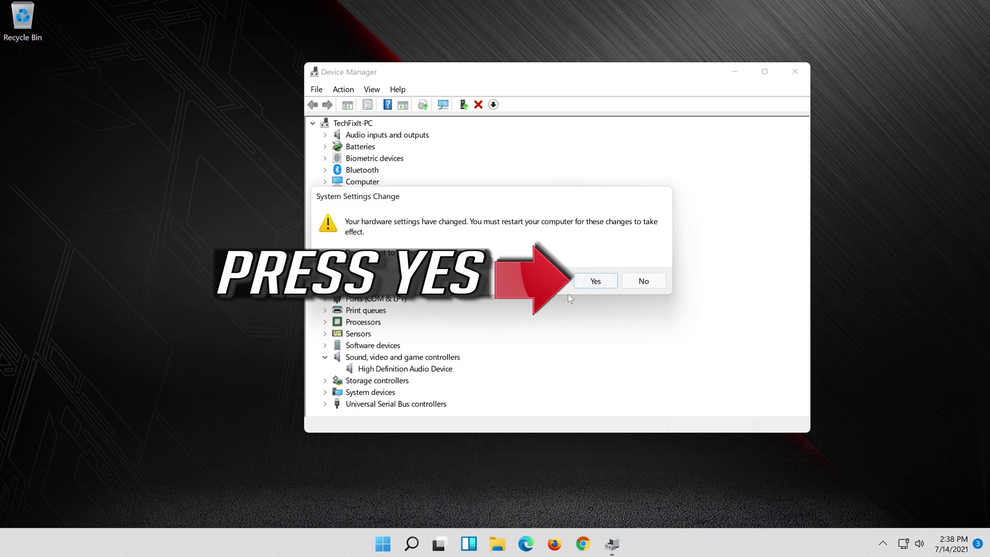
pyautogui.click(596, 284)
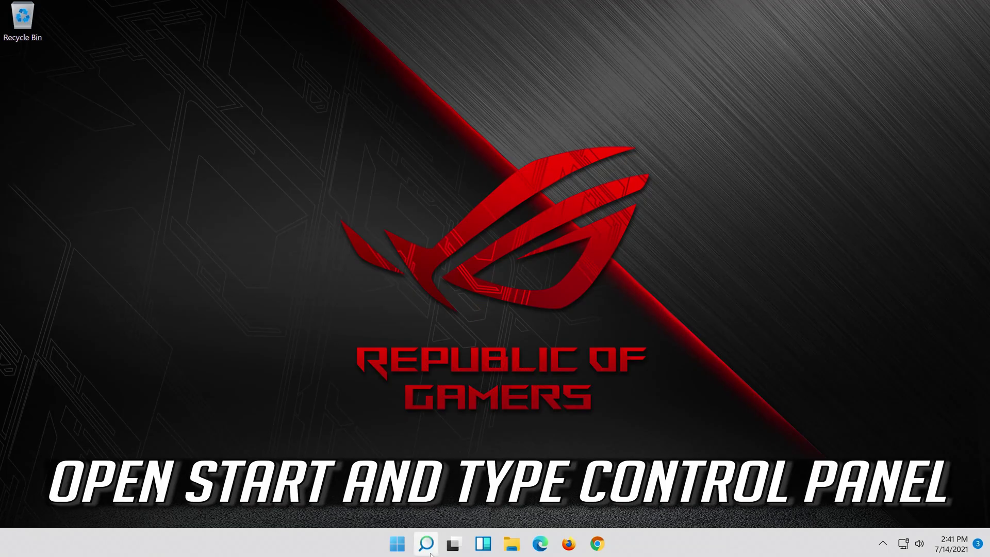
# Step: Search Windows for "control panel" and open Control Panel
pyautogui.click(426, 544)
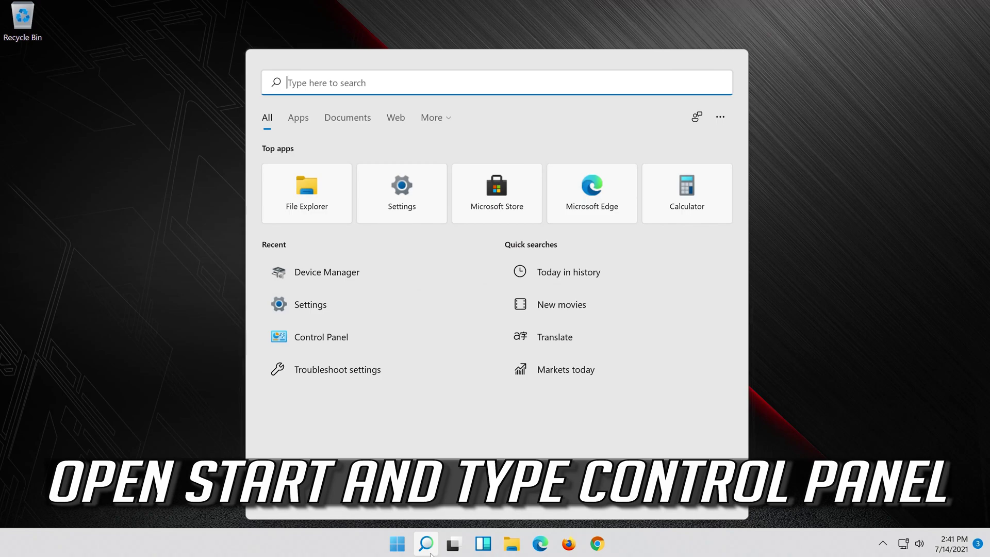
pyautogui.write('contr')
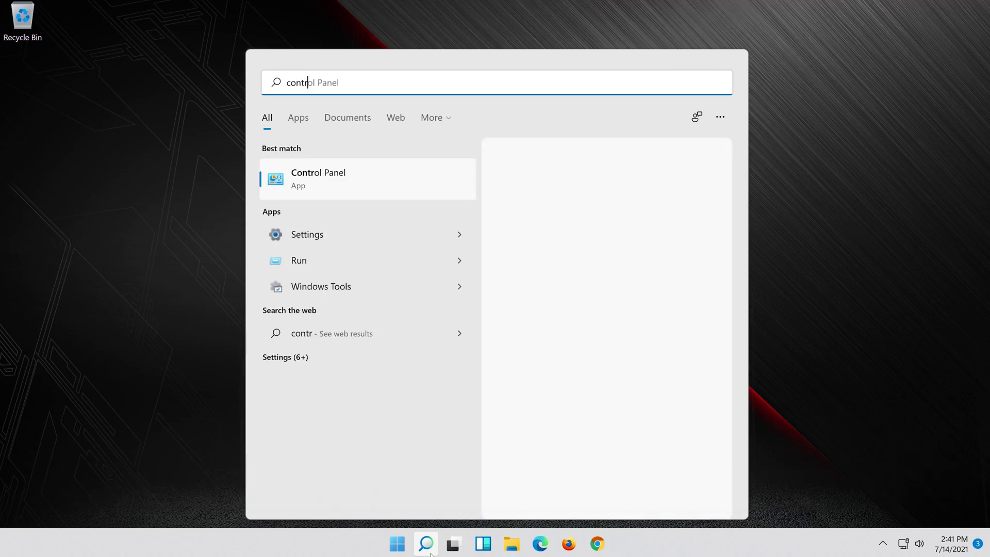
pyautogui.write('ol pane')
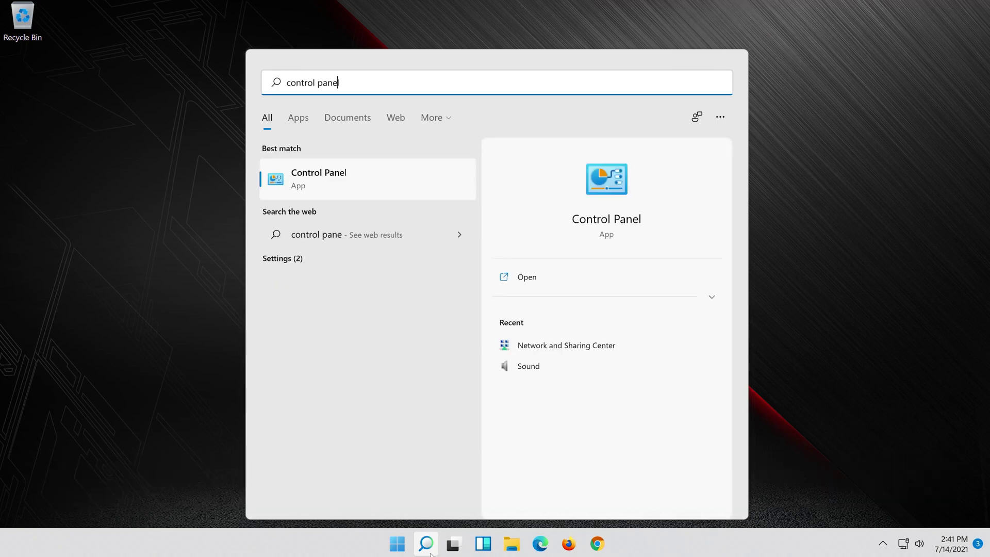
pyautogui.write('l')
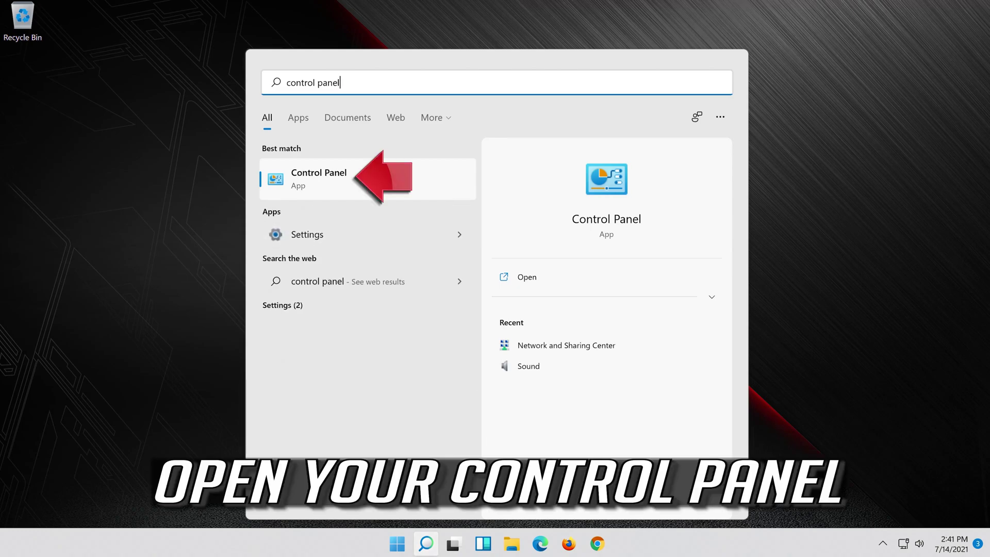
pyautogui.click(420, 180)
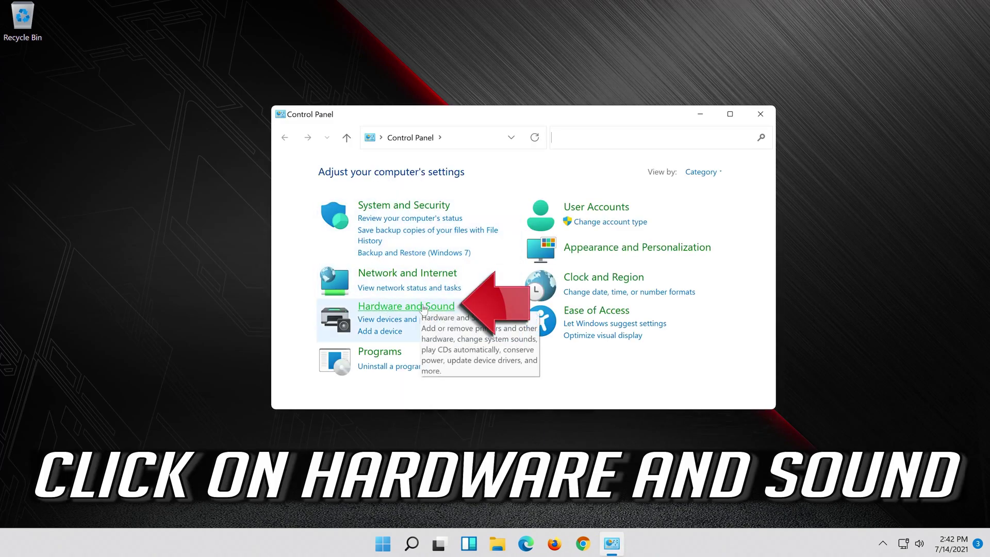
# Step: Open the Sound dialog from the Hardware and Sound category and move it over the Control Panel window
pyautogui.click(447, 306)
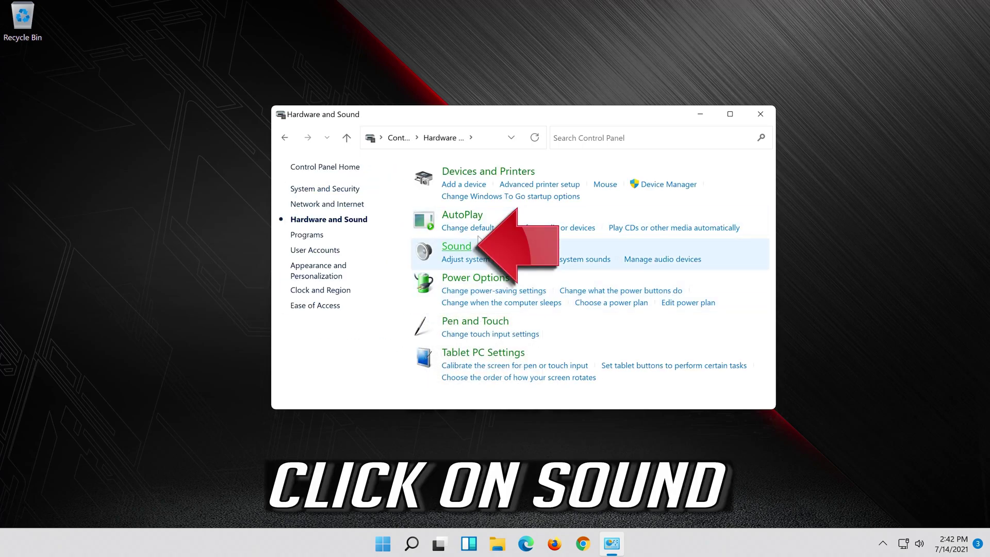
pyautogui.click(456, 248)
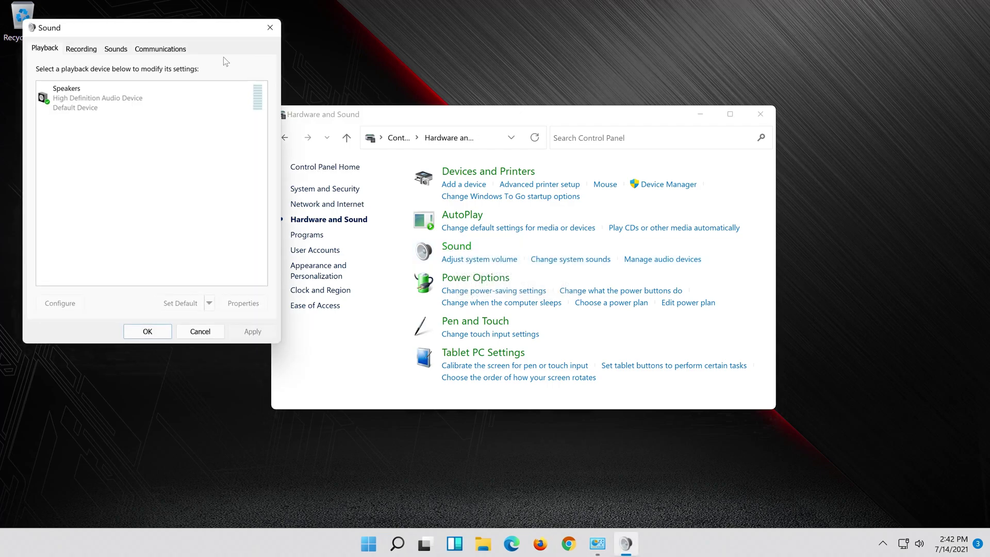
pyautogui.moveTo(165, 33); pyautogui.dragTo(521, 107)
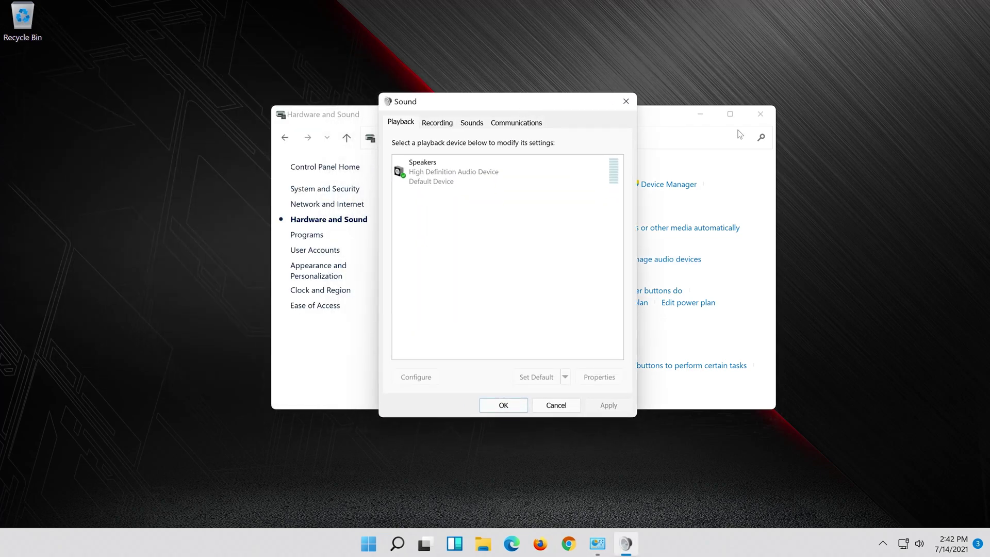
# Step: Close the Control Panel window and select the Speakers playback device in the Sound dialog
pyautogui.click(761, 114)
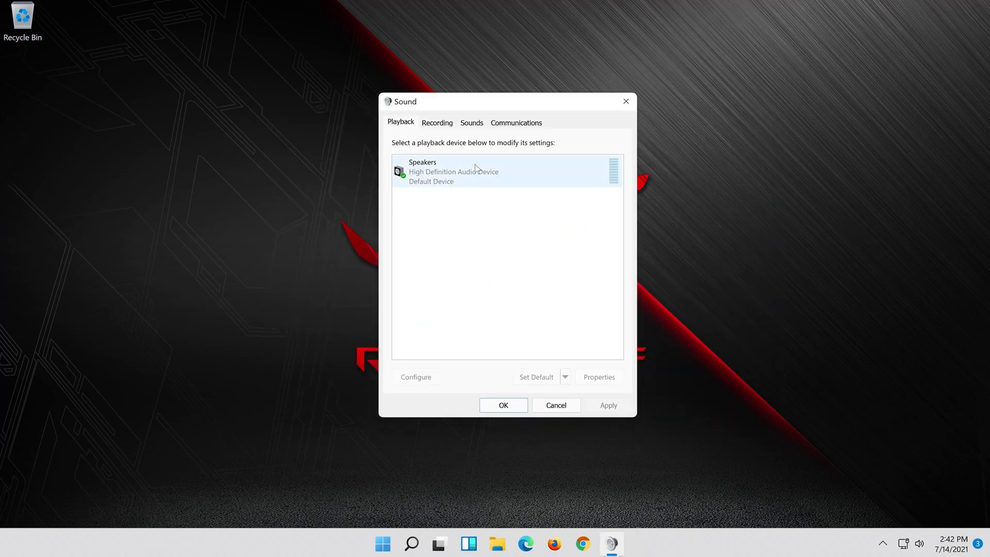
pyautogui.click(457, 176)
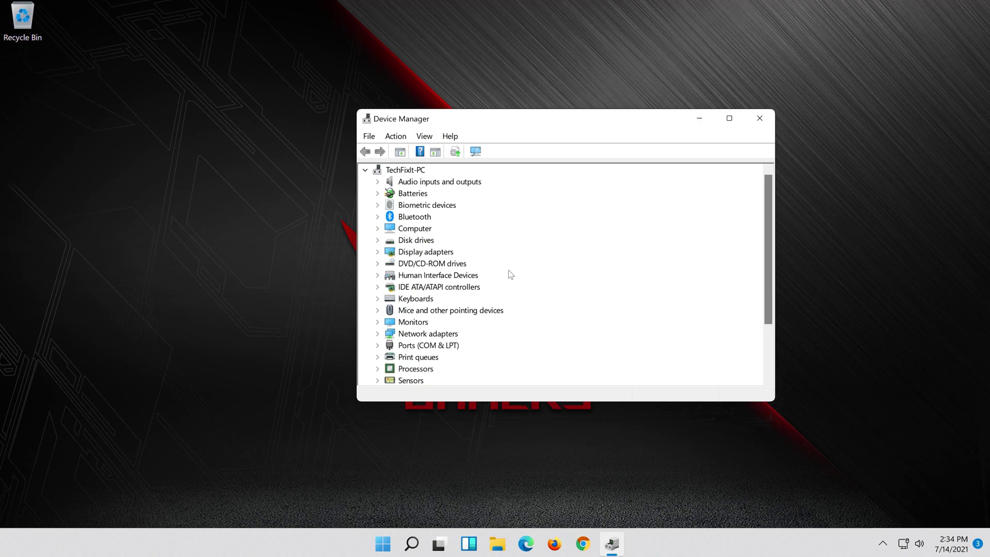
# Step: Uninstall the High Definition Audio Device under Sound, video and game controllers from its driver properties, and confirm the removal
pyautogui.scroll(-2, 511, 274)
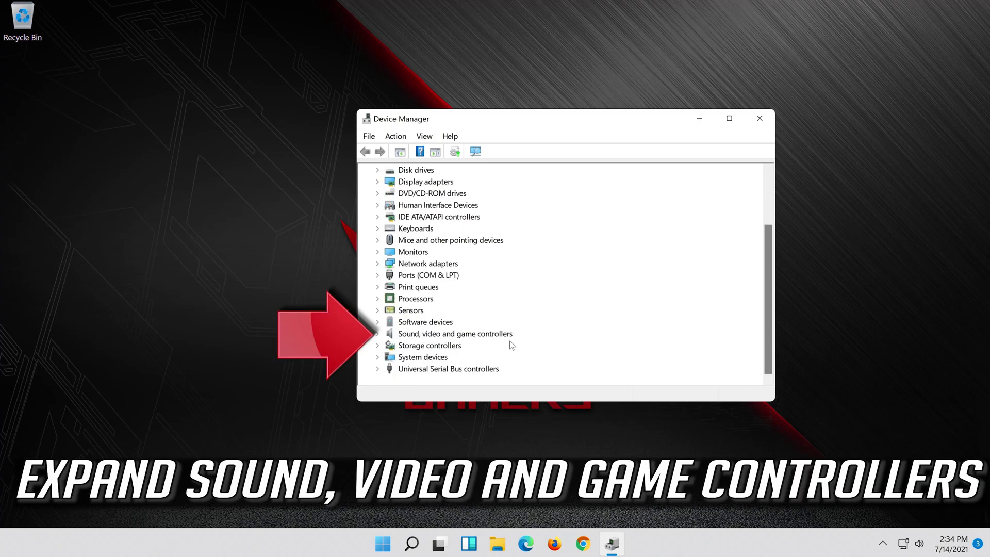
pyautogui.click(378, 335)
pyautogui.click(444, 336)
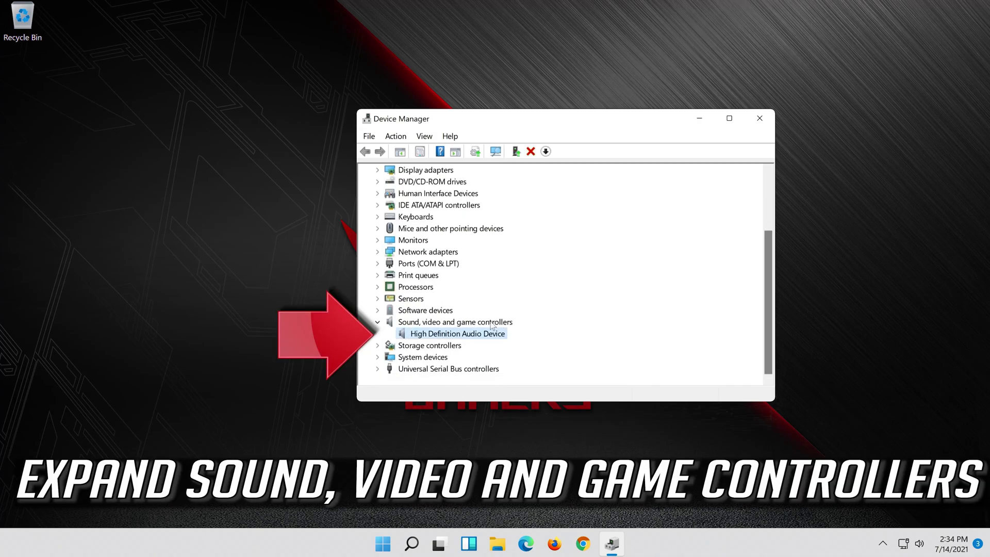
pyautogui.rightClick(457, 335)
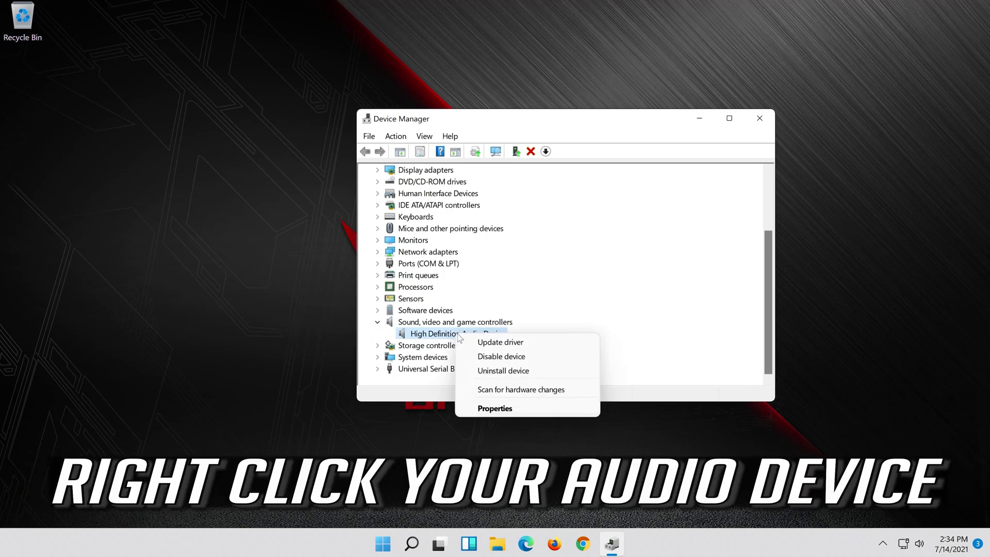
pyautogui.click(509, 411)
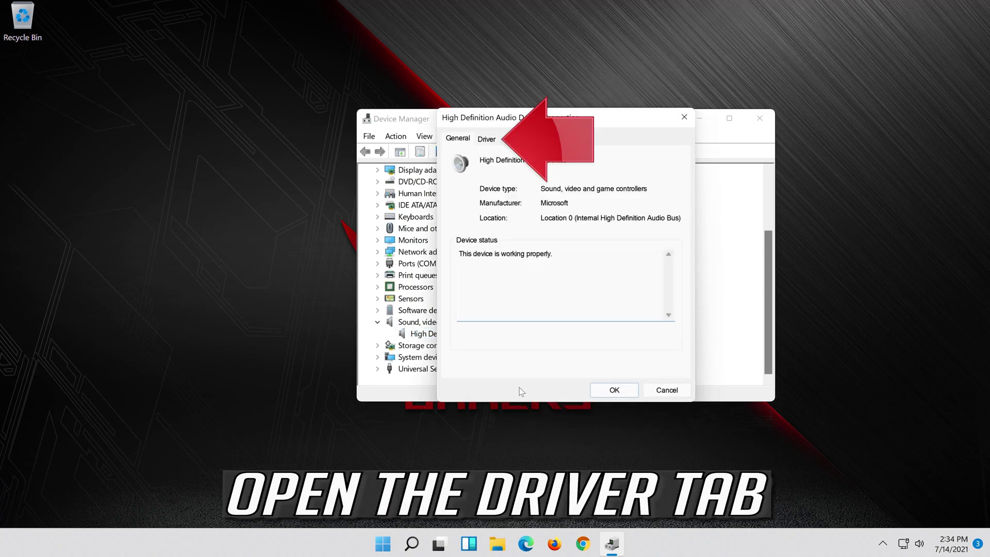
pyautogui.click(479, 145)
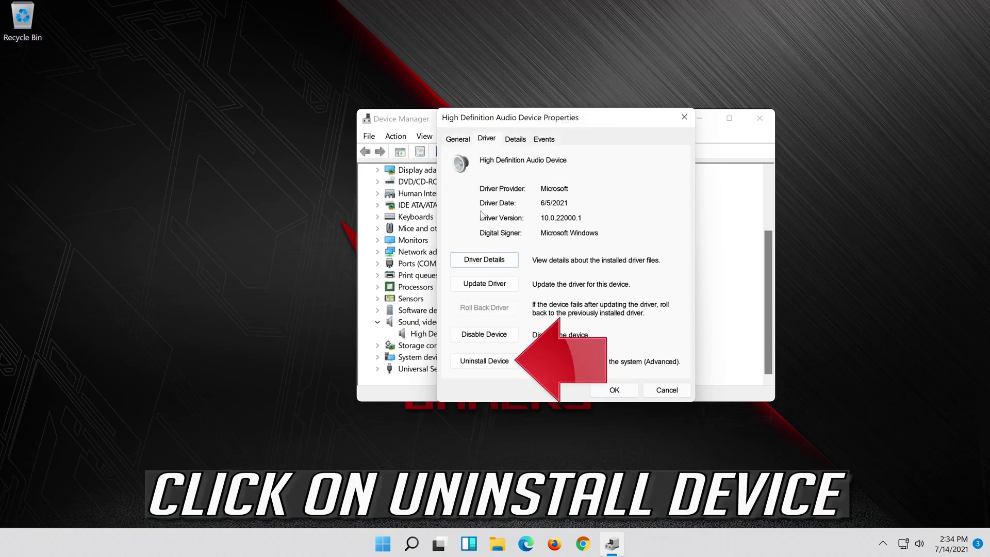
pyautogui.click(491, 365)
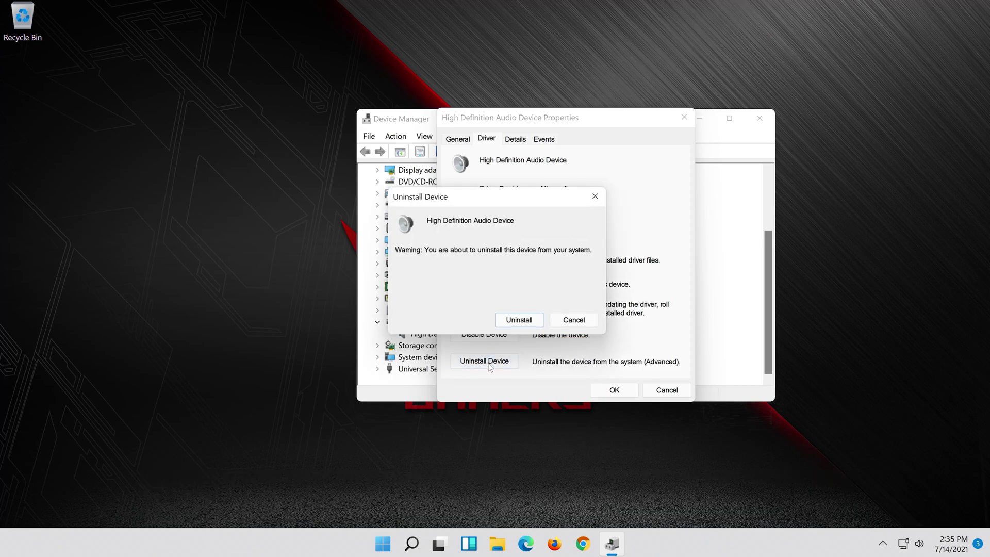
pyautogui.click(523, 320)
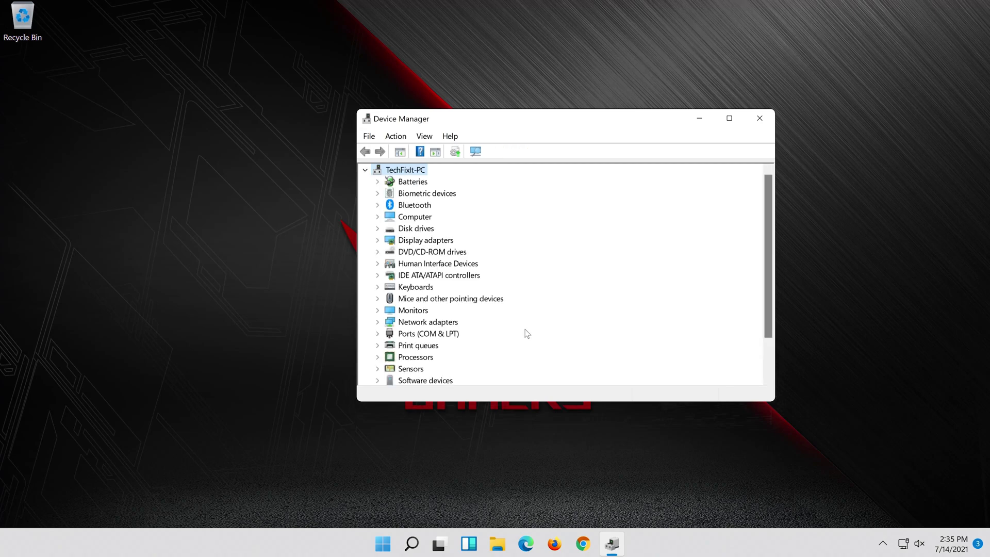
# Step: Close Device Manager and restart the computer
pyautogui.click(759, 119)
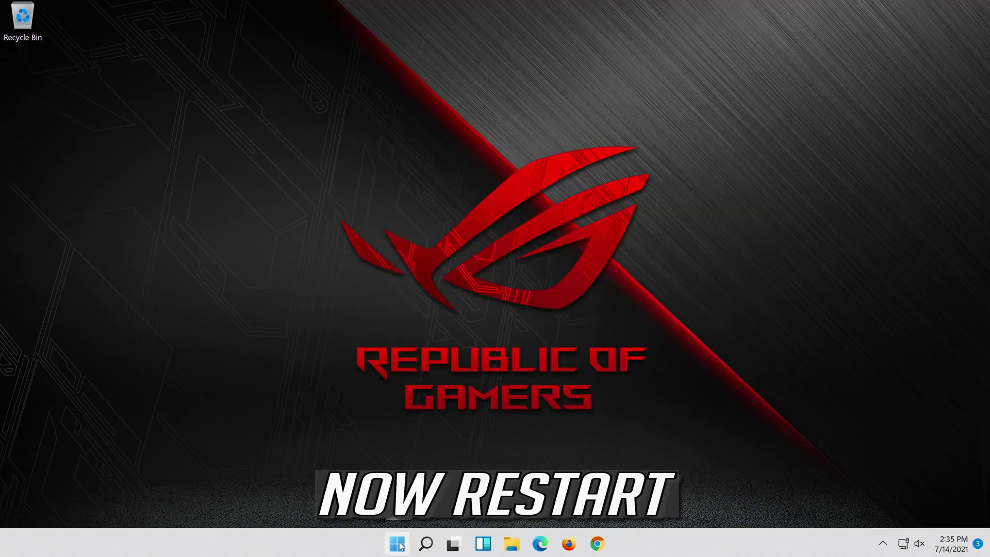
pyautogui.click(398, 544)
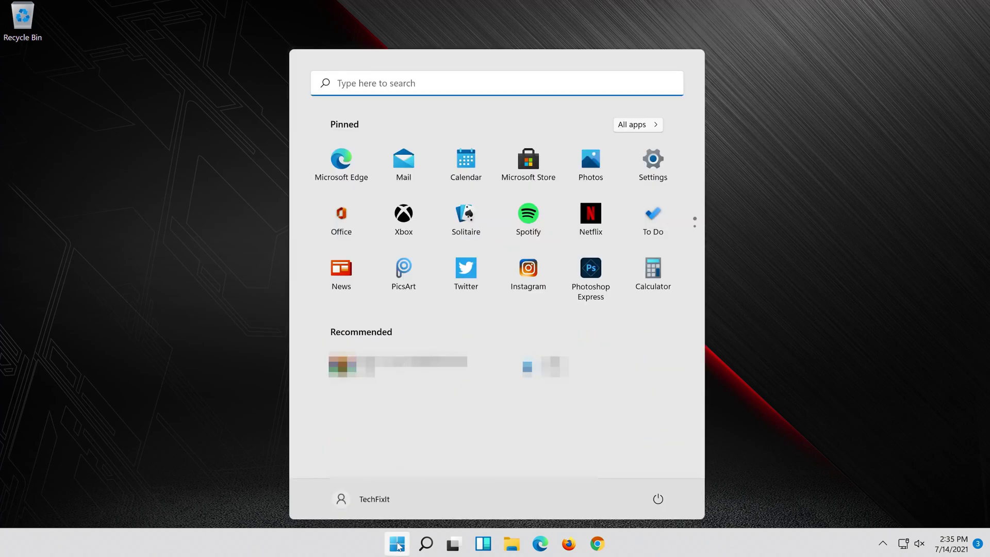
pyautogui.click(659, 500)
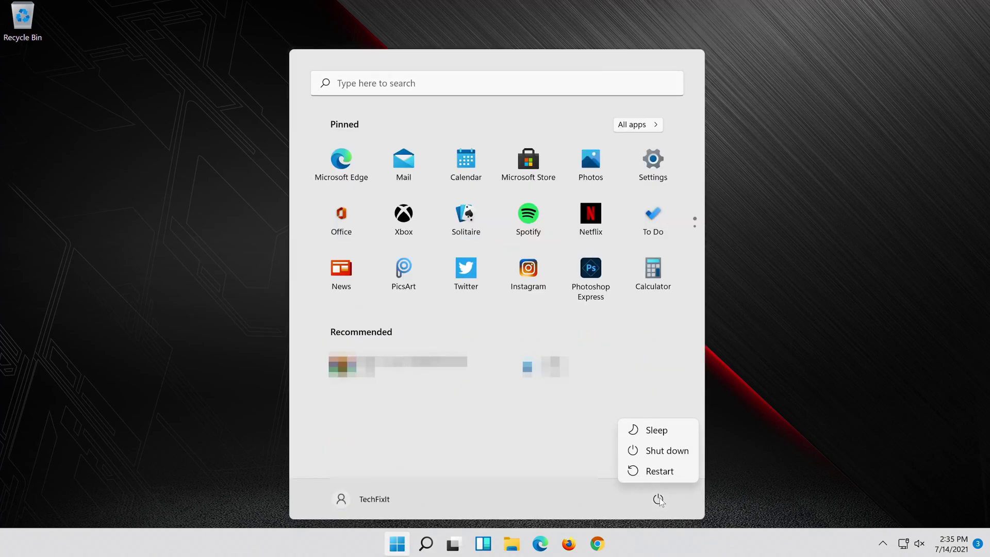
pyautogui.click(670, 478)
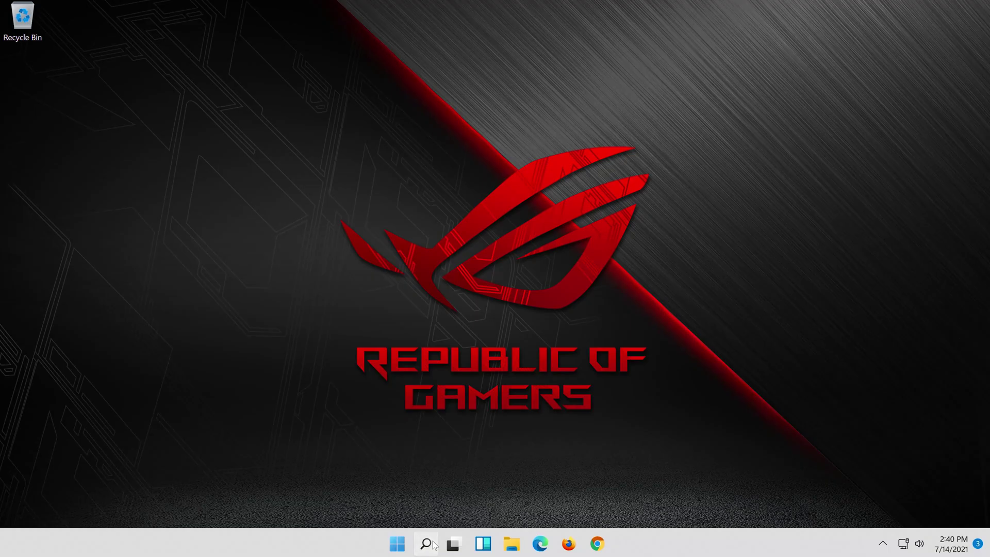
# Step: Search Windows for "device manager", open Device Manager and move its window to the middle of the desktop
pyautogui.click(432, 545)
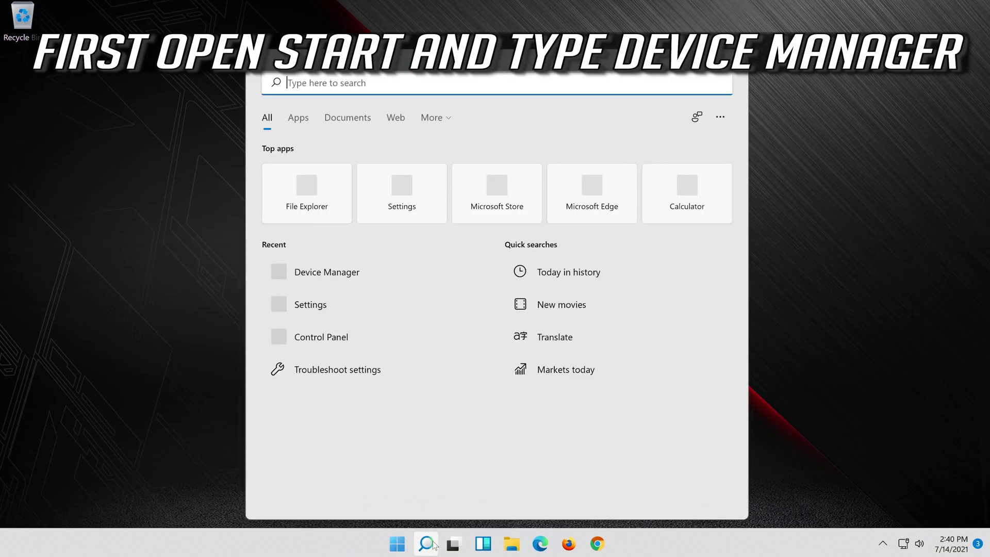
pyautogui.write('devi')
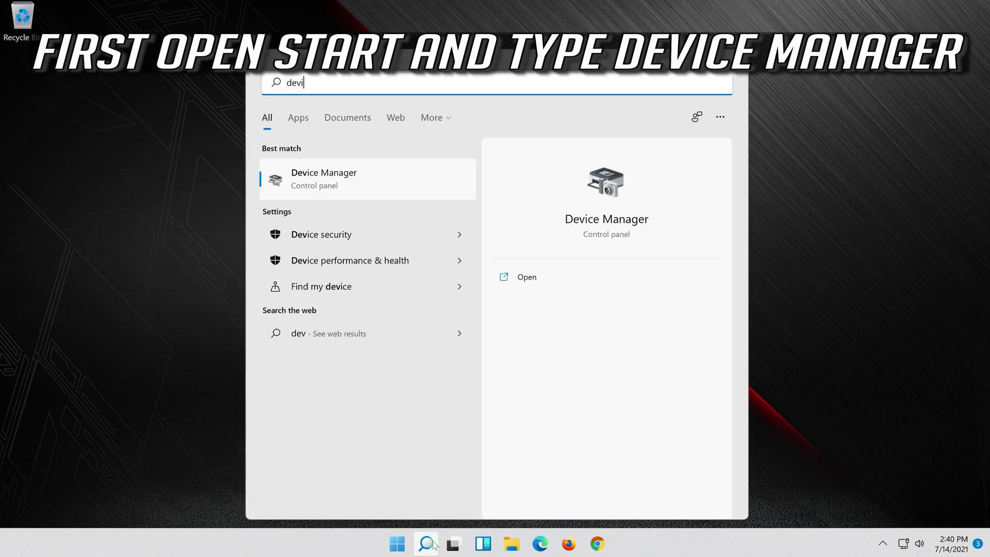
pyautogui.write('ce man')
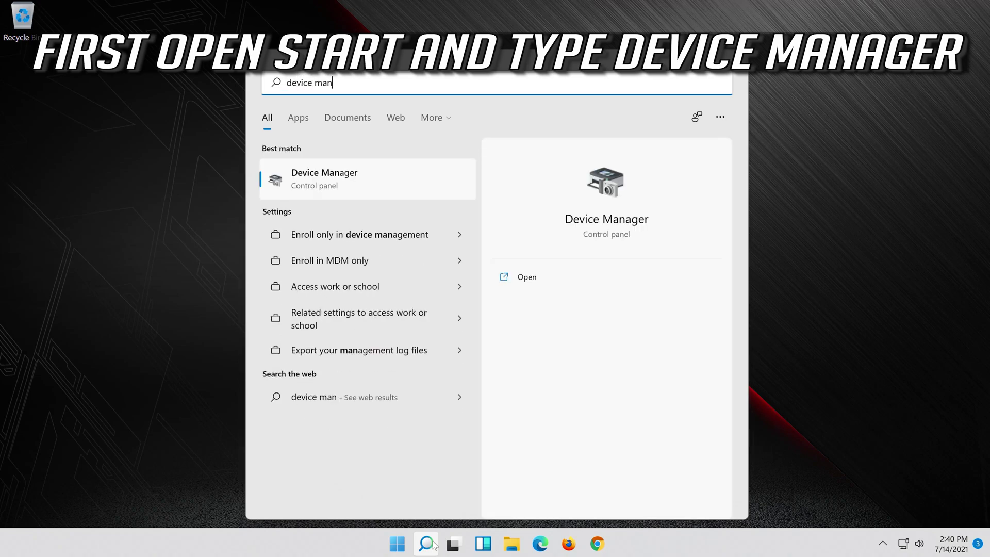
pyautogui.write('ager')
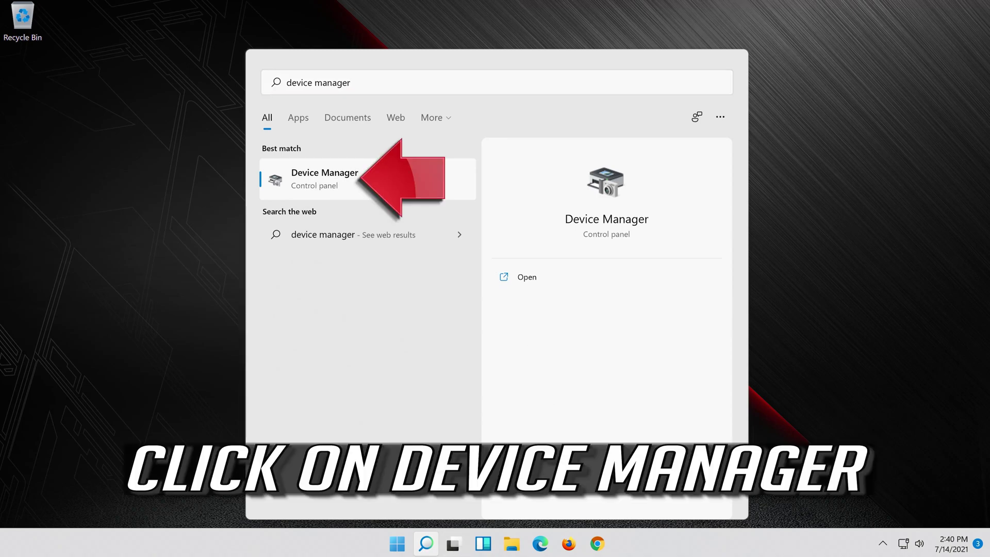
pyautogui.click(410, 184)
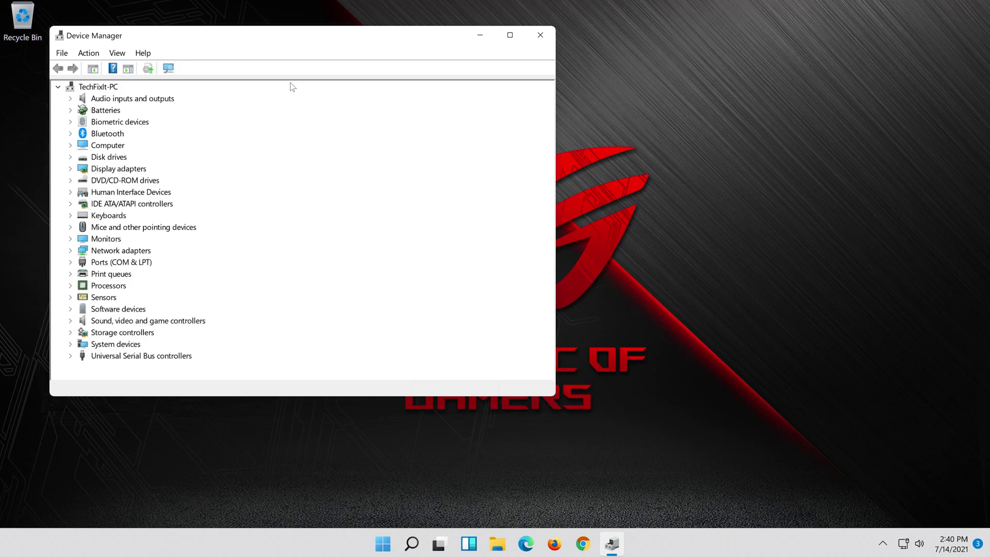
pyautogui.moveTo(323, 37); pyautogui.dragTo(564, 52)
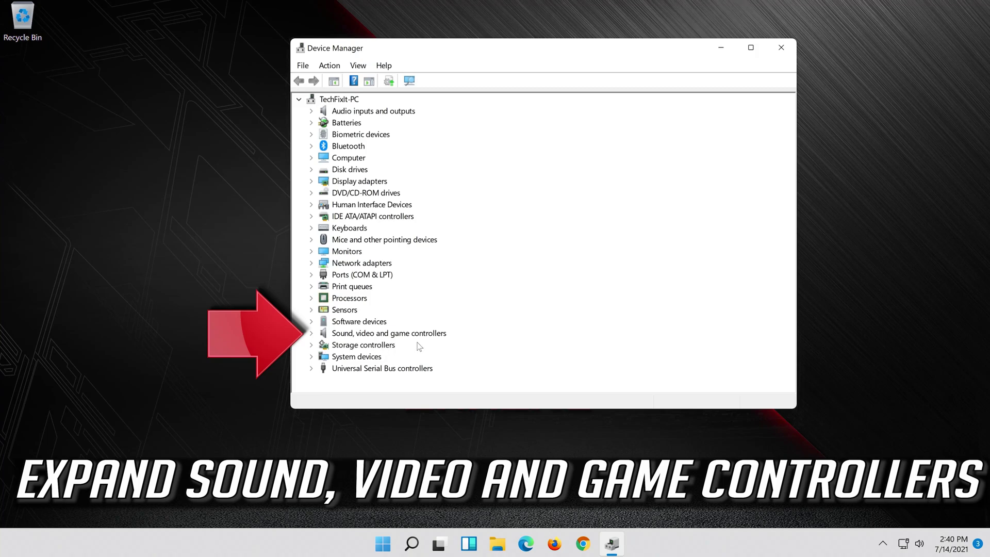
# Step: Open the properties of High Definition Audio Device under Sound, video and game controllers and show its driver information
pyautogui.click(312, 333)
pyautogui.click(340, 347)
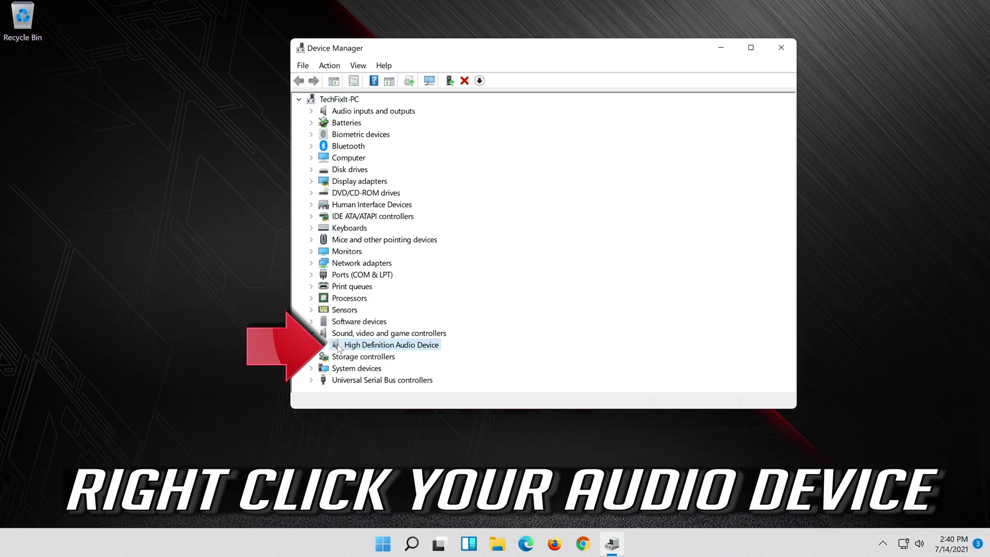
pyautogui.rightClick(413, 348)
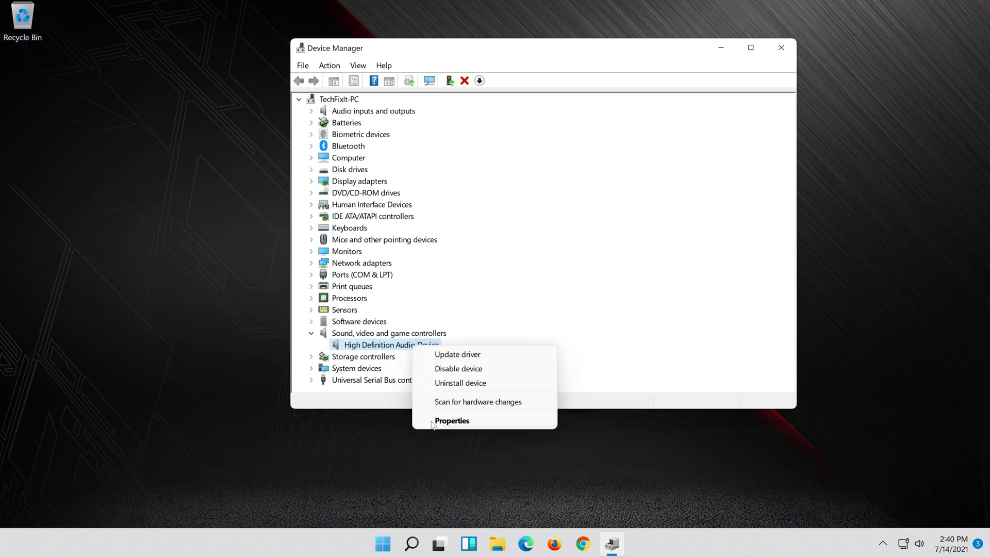
pyautogui.click(481, 420)
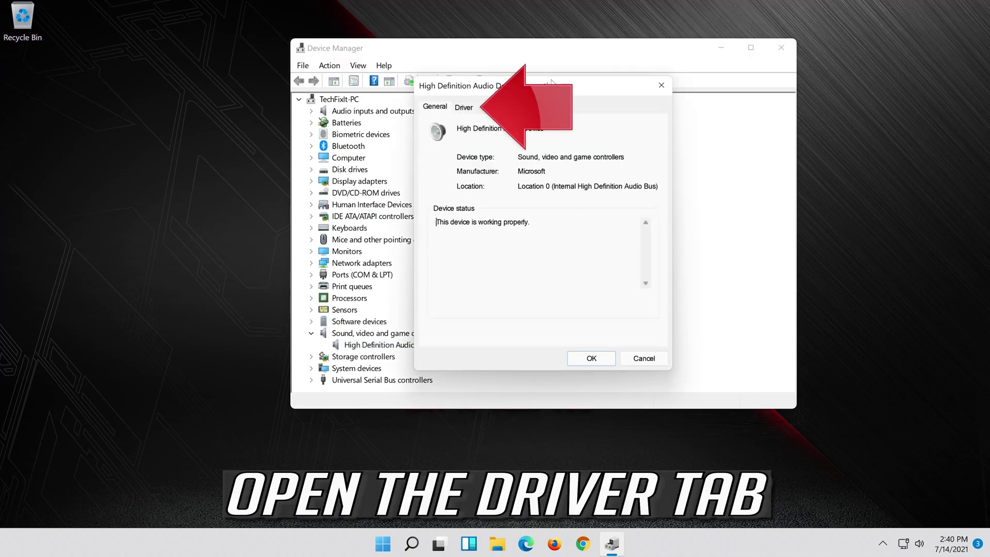
pyautogui.click(465, 108)
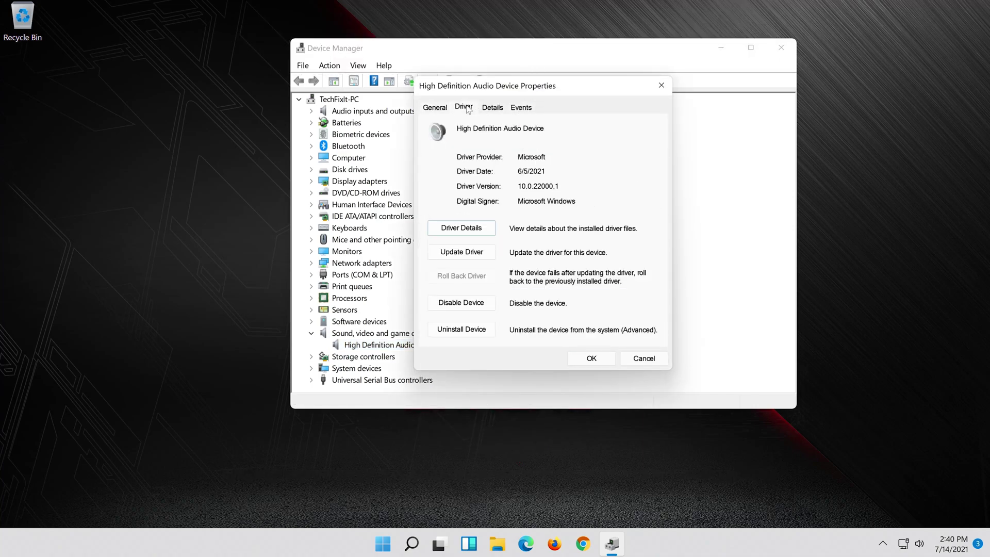
# Step: Search automatically for an updated audio driver, continue the search on Windows Update and check for updates
pyautogui.click(461, 252)
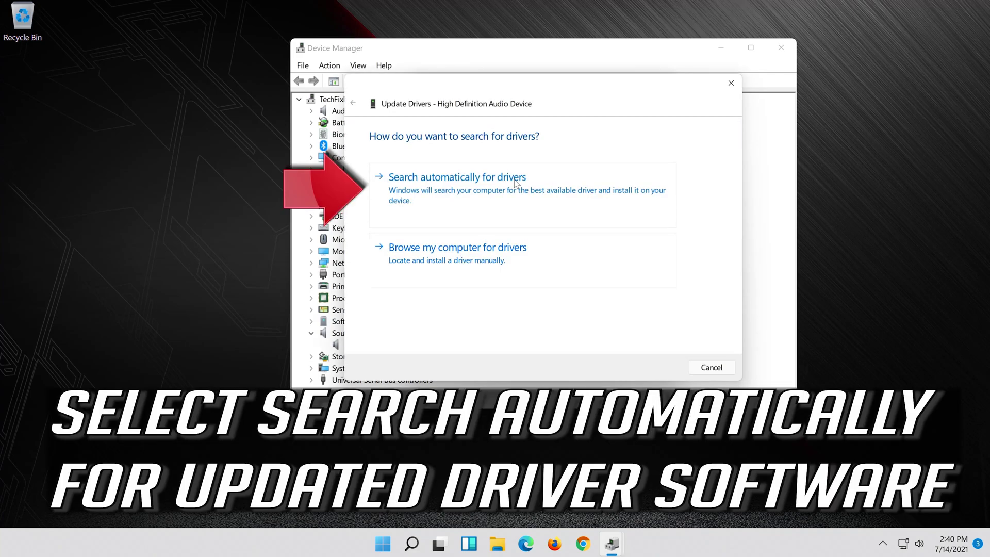
pyautogui.click(542, 199)
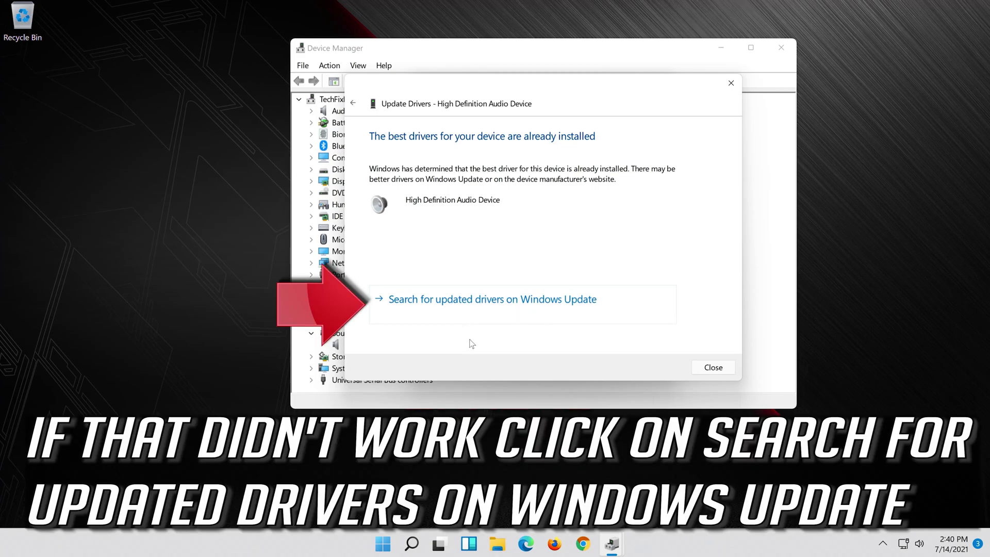
pyautogui.click(528, 310)
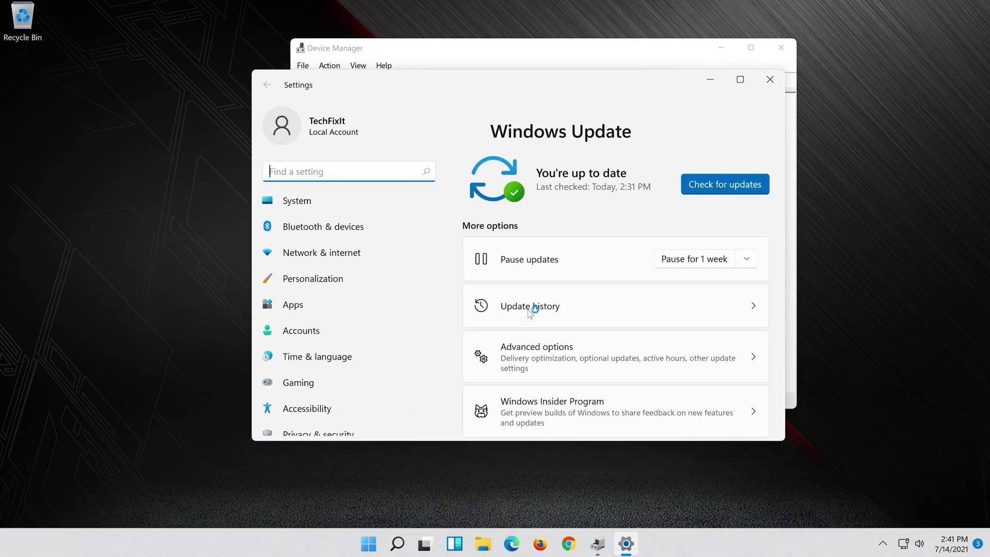
pyautogui.click(720, 183)
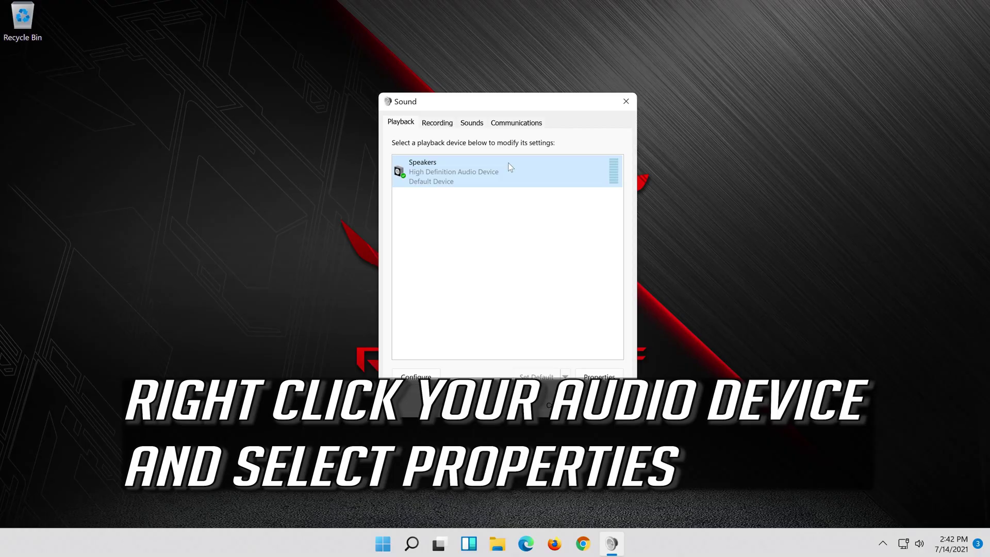
# Step: Open the properties of the Speakers playback device, move them over the Sound dialog and show the enhancement settings
pyautogui.rightClick(508, 165)
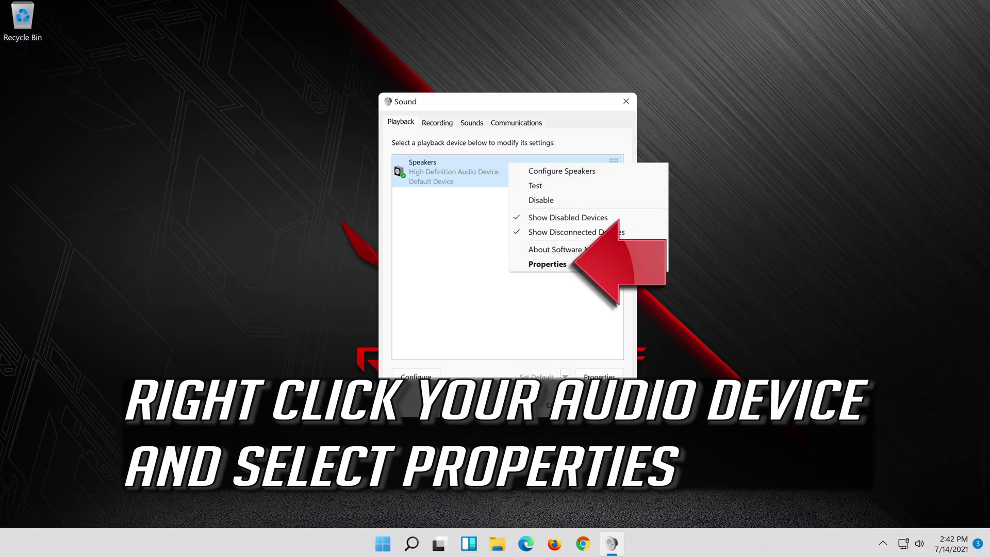
pyautogui.click(588, 265)
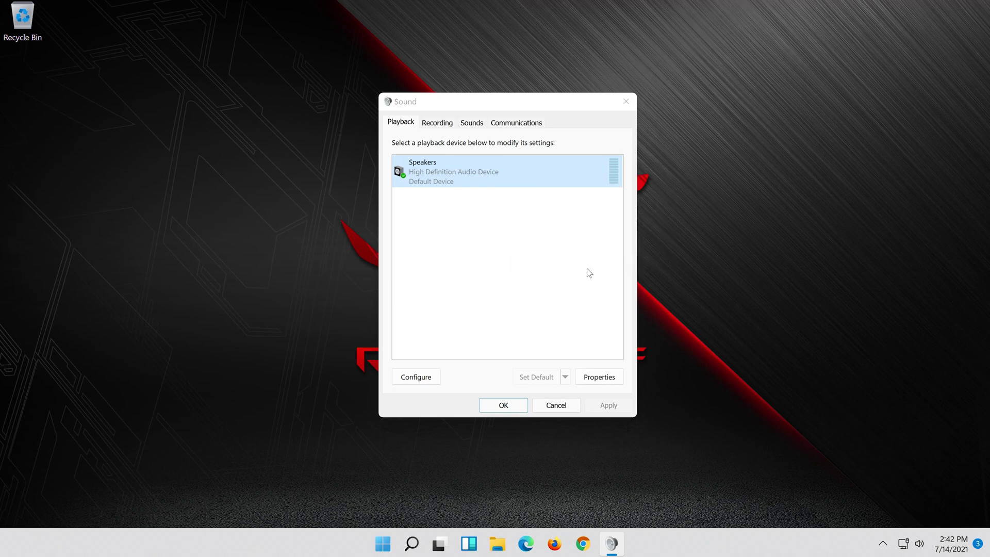
pyautogui.moveTo(549, 157); pyautogui.dragTo(530, 109)
pyautogui.click(488, 120)
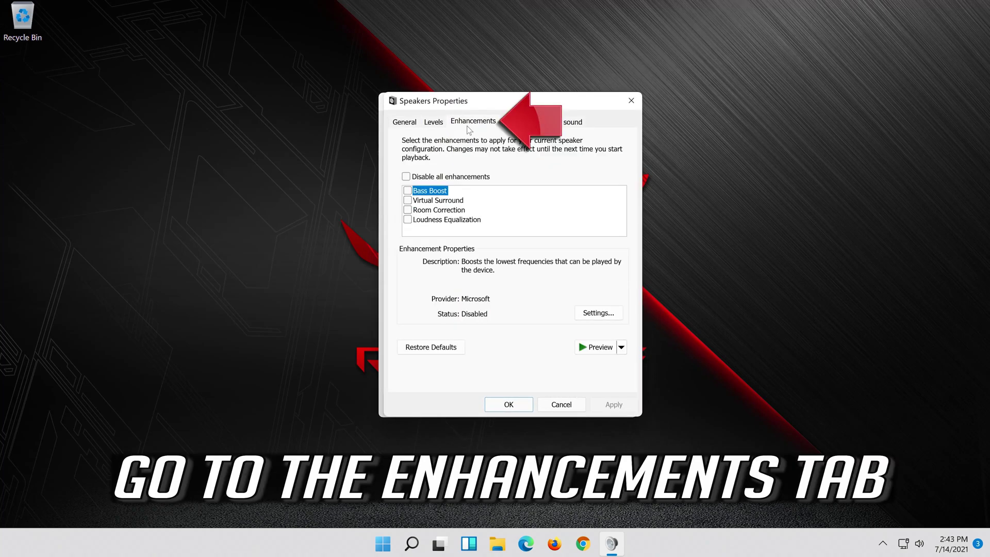
# Step: Disable all enhancements for the speakers, apply the change and close both sound dialogs with OK
pyautogui.click(407, 177)
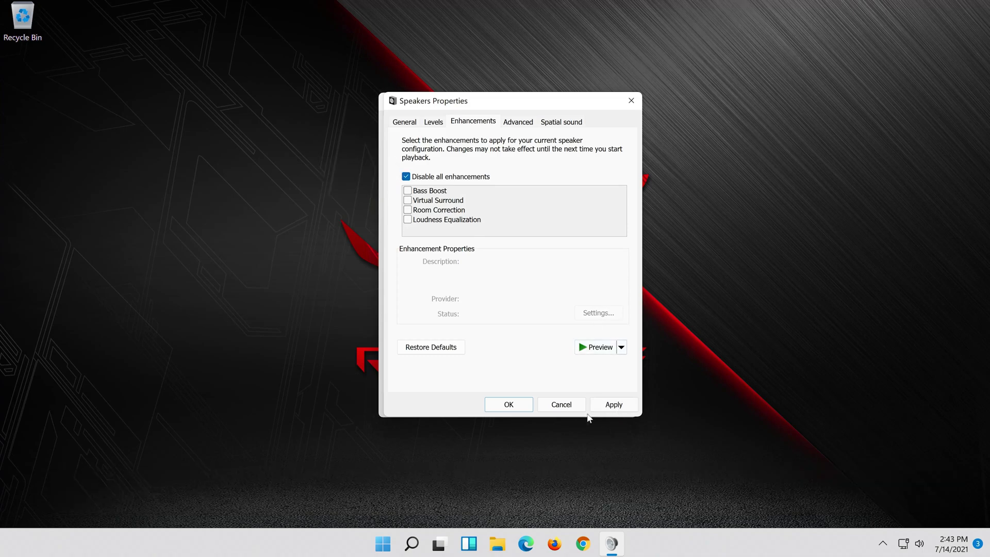
pyautogui.click(618, 405)
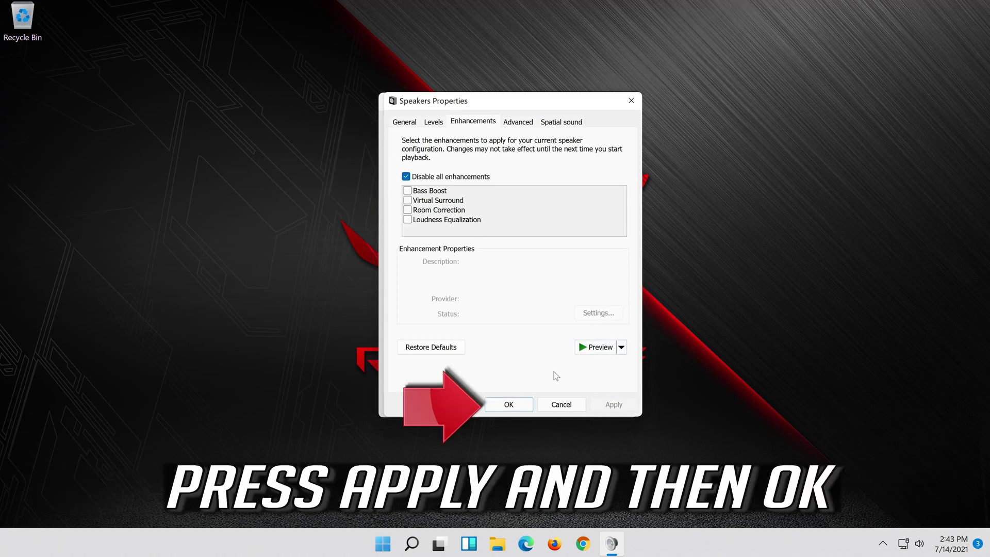
pyautogui.click(528, 400)
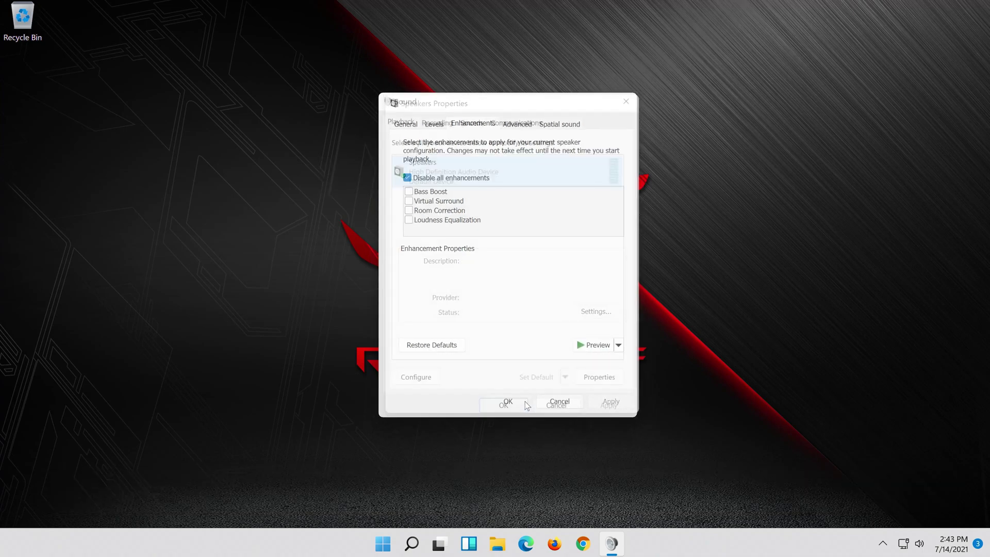
pyautogui.click(505, 407)
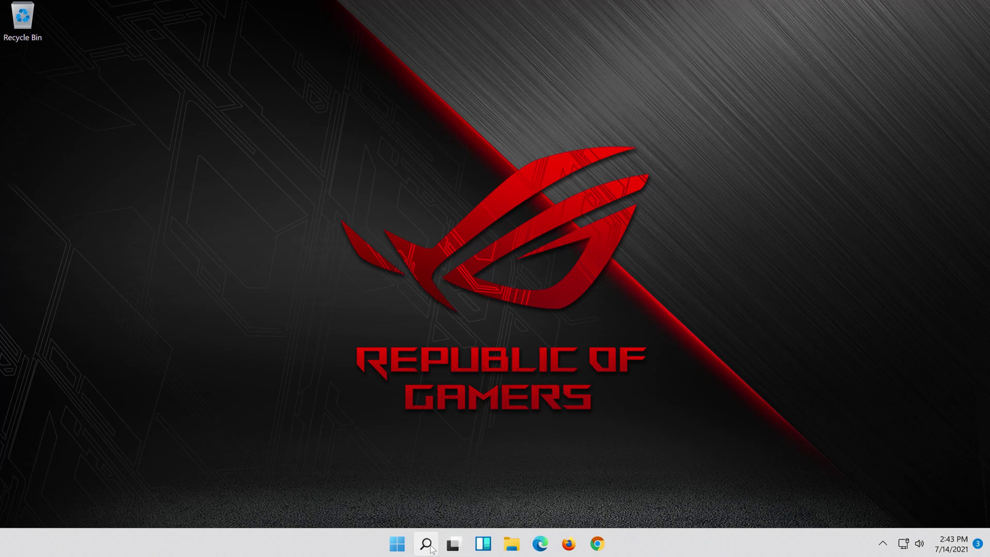
# Step: Find and open Control Panel, open the Sound dialog from Hardware and Sound and move it over the Control Panel window
pyautogui.click(427, 544)
pyautogui.write('control p')
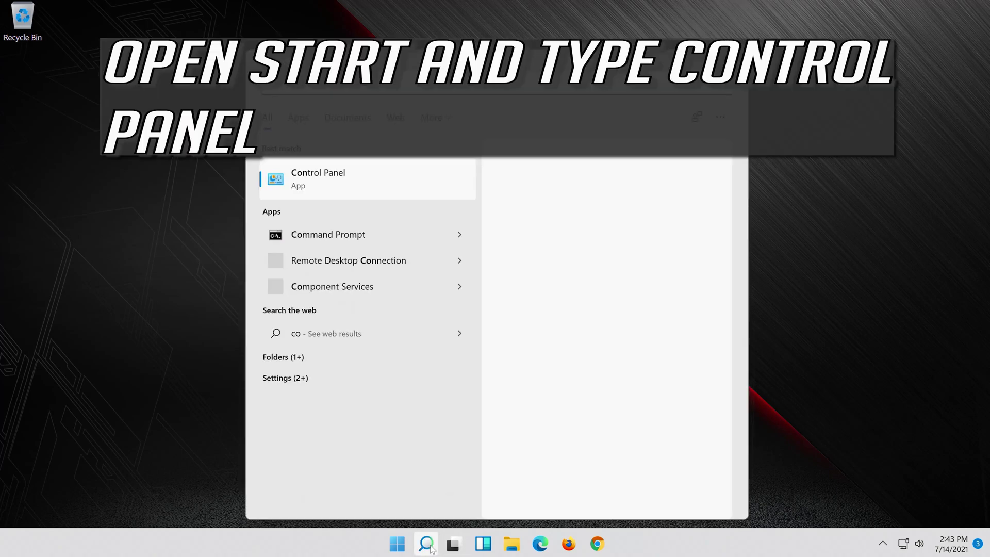
pyautogui.write('a')
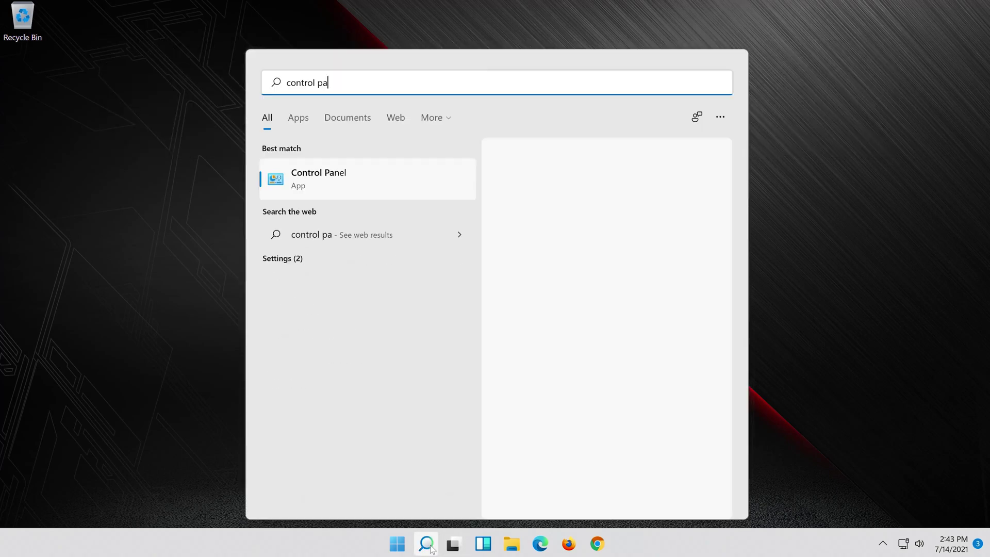
pyautogui.write('nel')
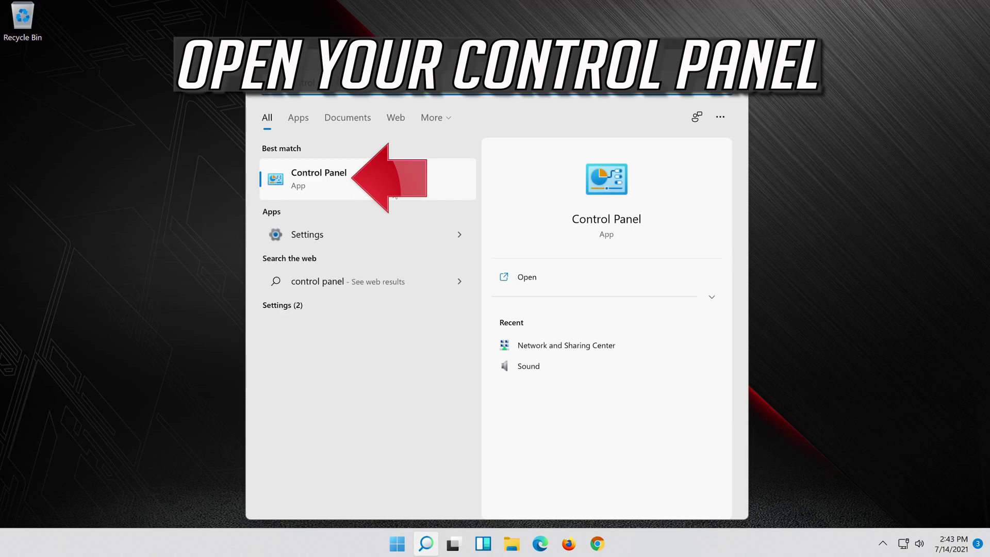
pyautogui.click(413, 177)
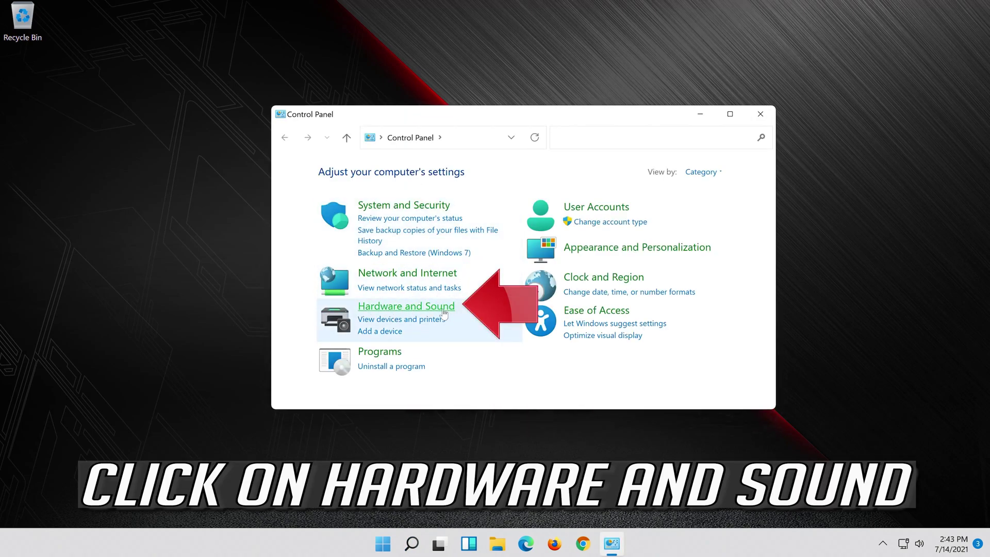
pyautogui.click(443, 312)
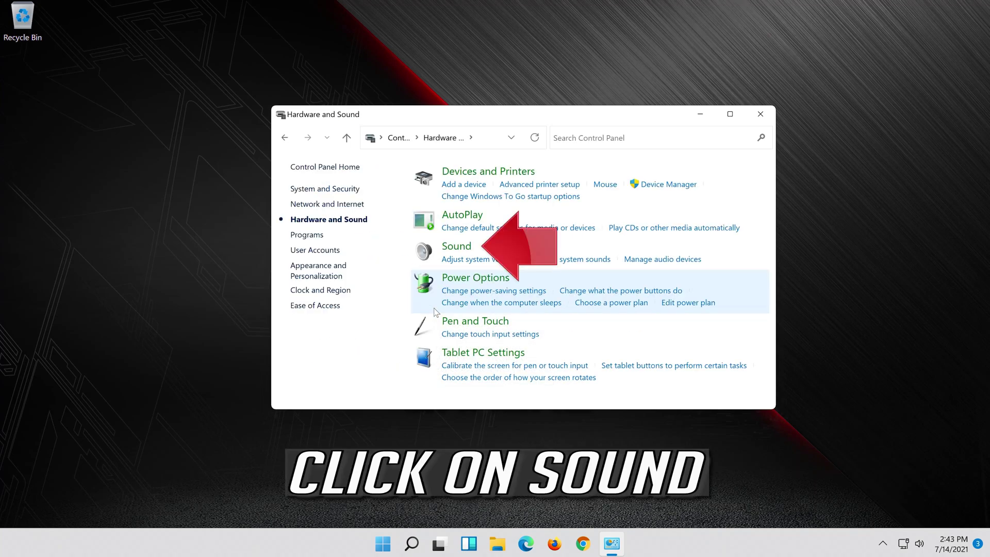
pyautogui.click(448, 252)
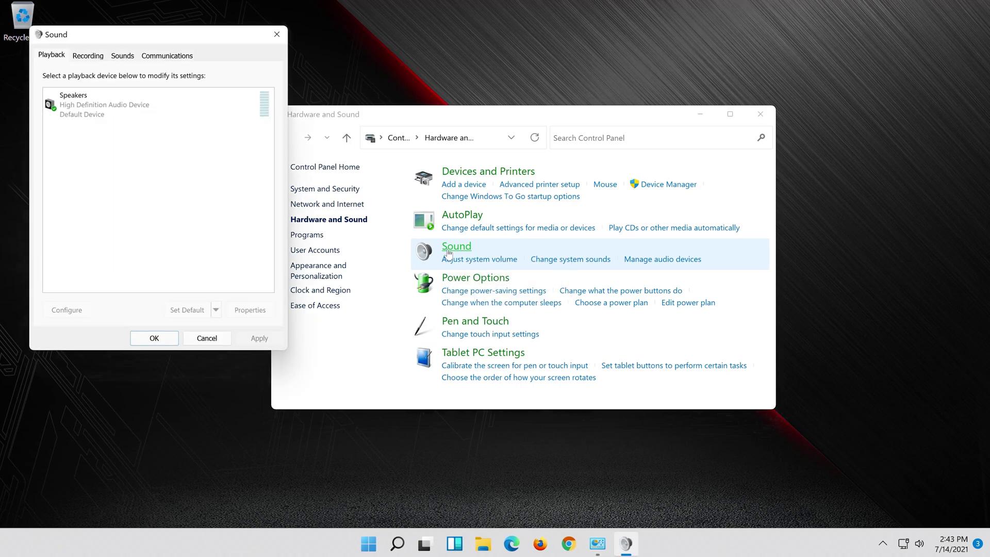
pyautogui.moveTo(166, 36); pyautogui.dragTo(536, 93)
# Step: Set the default format of the Speakers playback device to 16 bit, 48000 Hz (DVD Quality) in its advanced properties and confirm
pyautogui.click(514, 160)
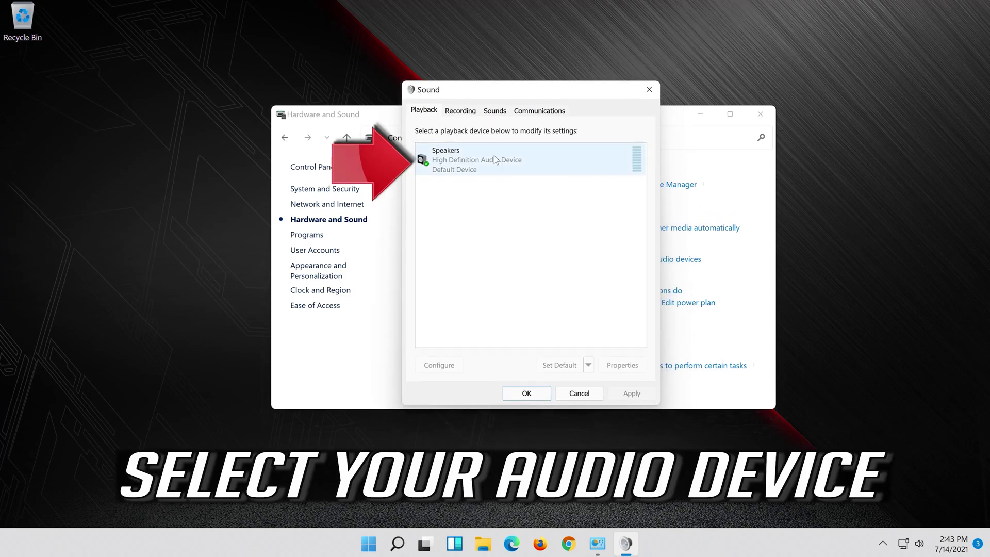
pyautogui.rightClick(524, 169)
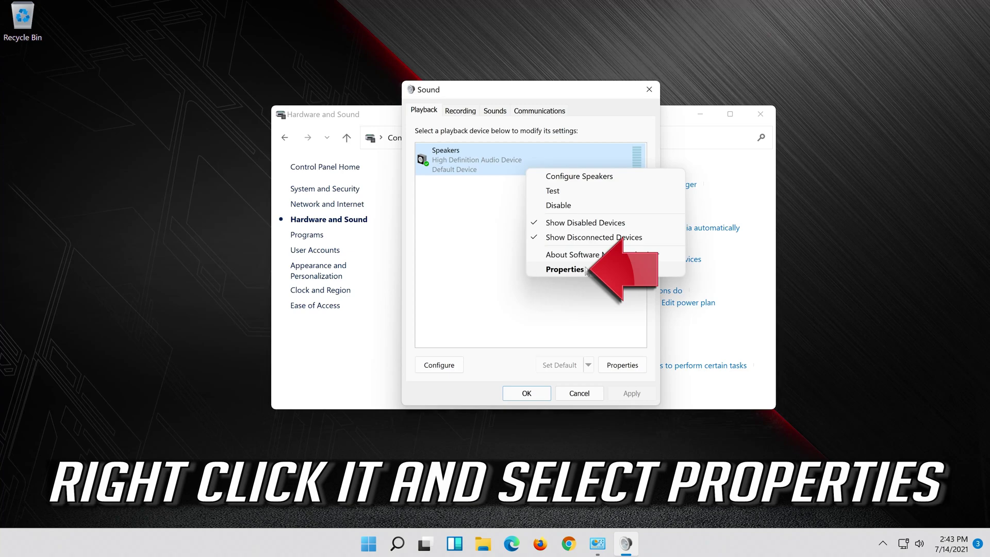
pyautogui.click(565, 269)
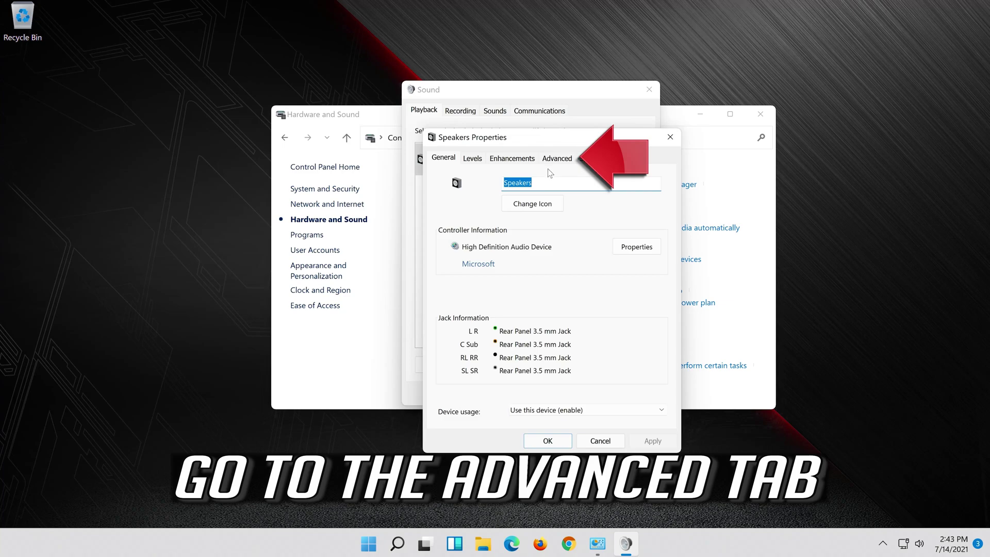
pyautogui.click(563, 157)
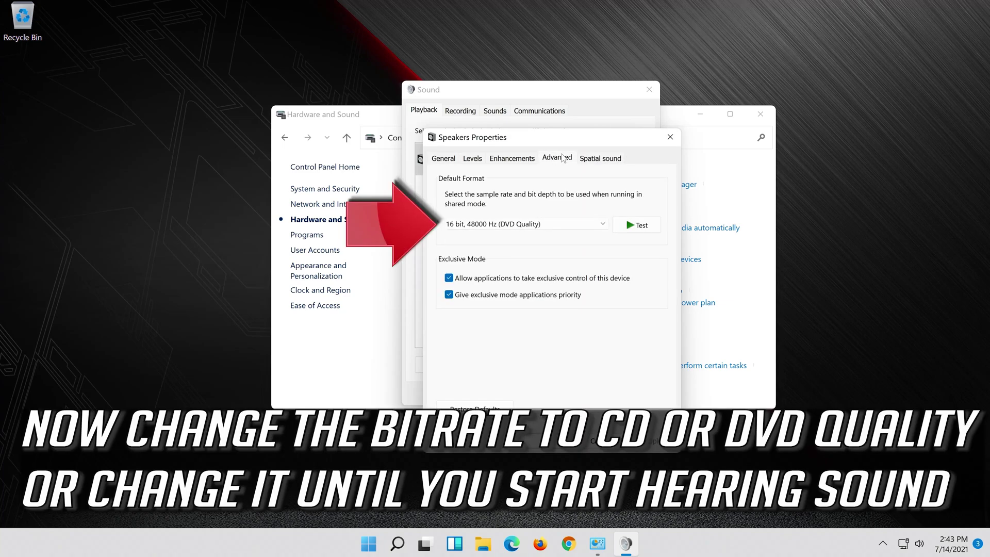
pyautogui.click(505, 225)
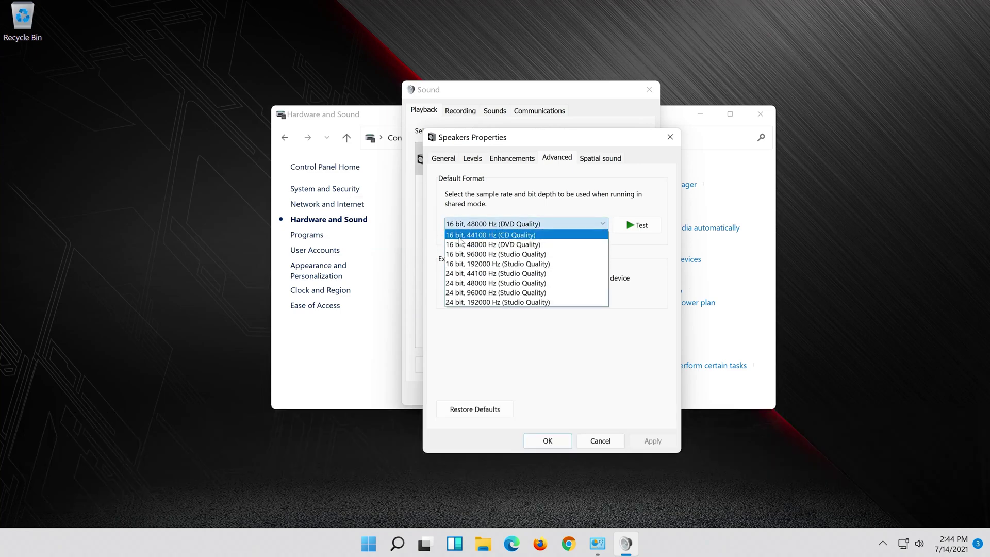
pyautogui.click(530, 247)
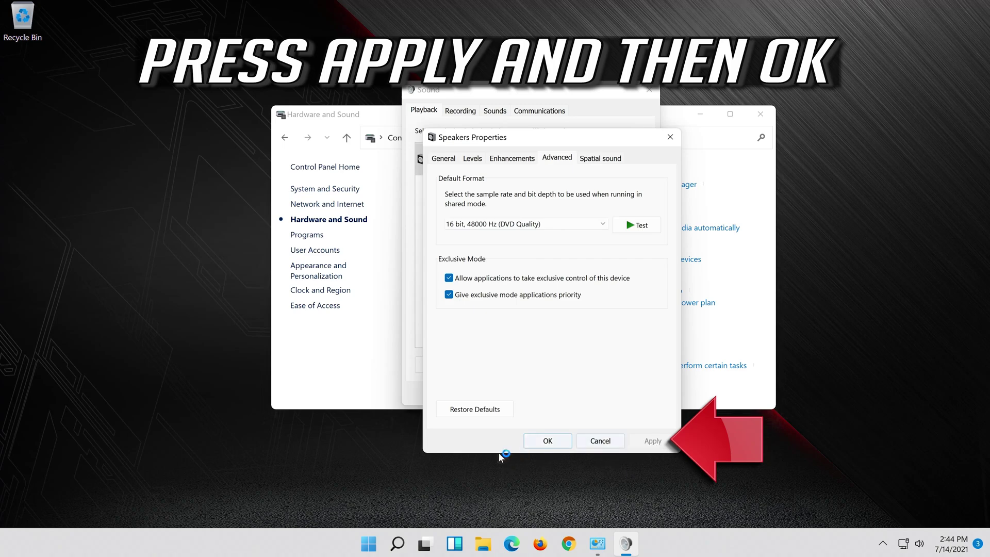
pyautogui.click(560, 443)
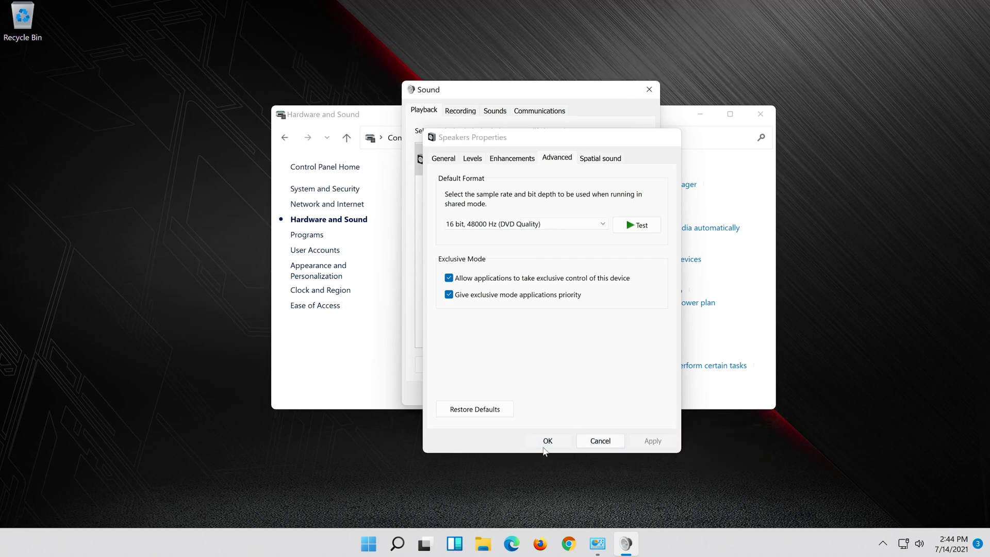
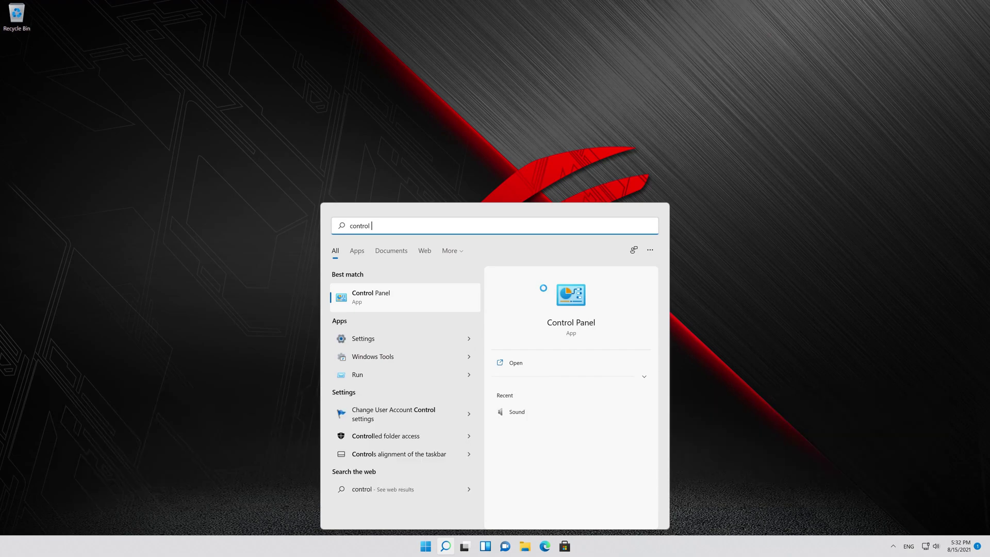
# Step: Find and open Control Panel and start System Restore from the Recovery tools in Security and Maintenance under System and Security
pyautogui.write('panel')
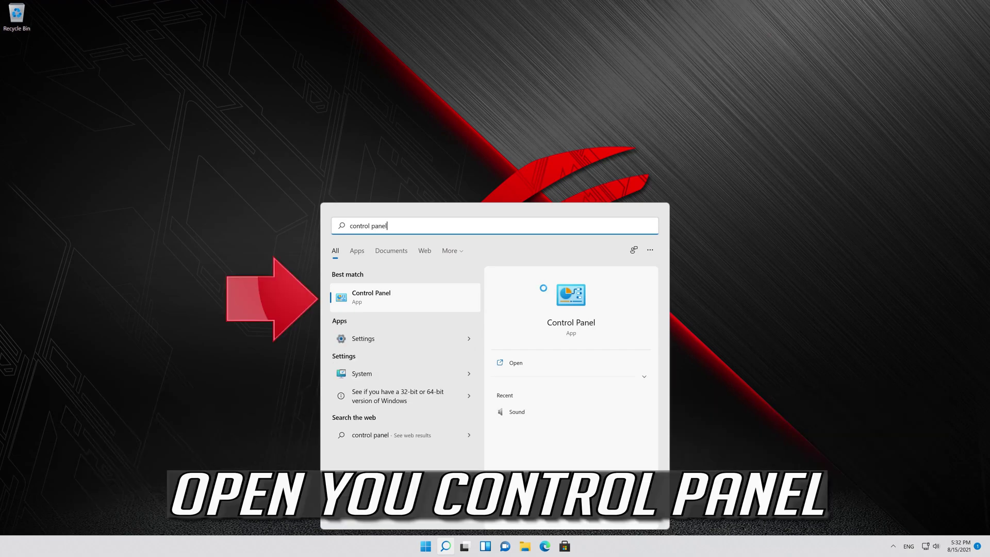
pyautogui.click(411, 304)
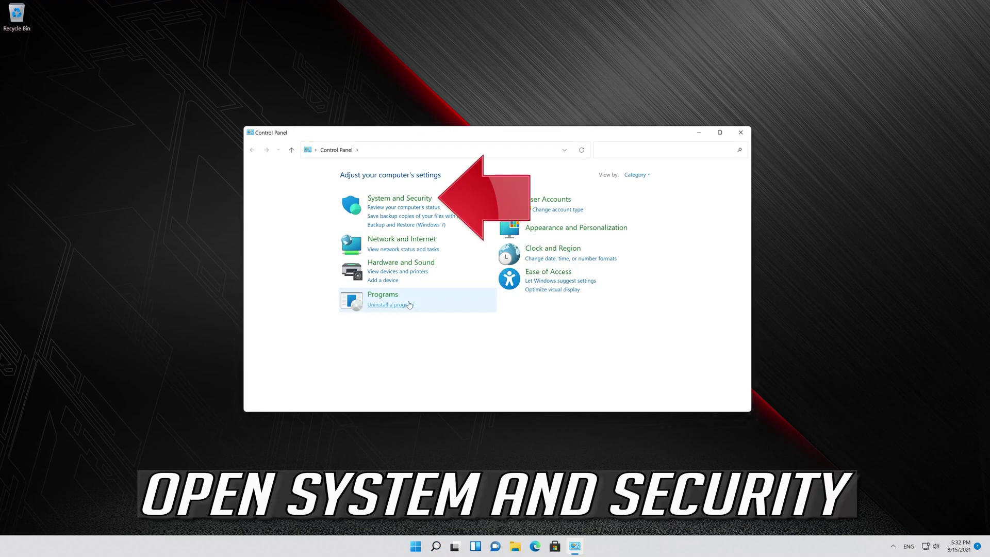
pyautogui.click(409, 202)
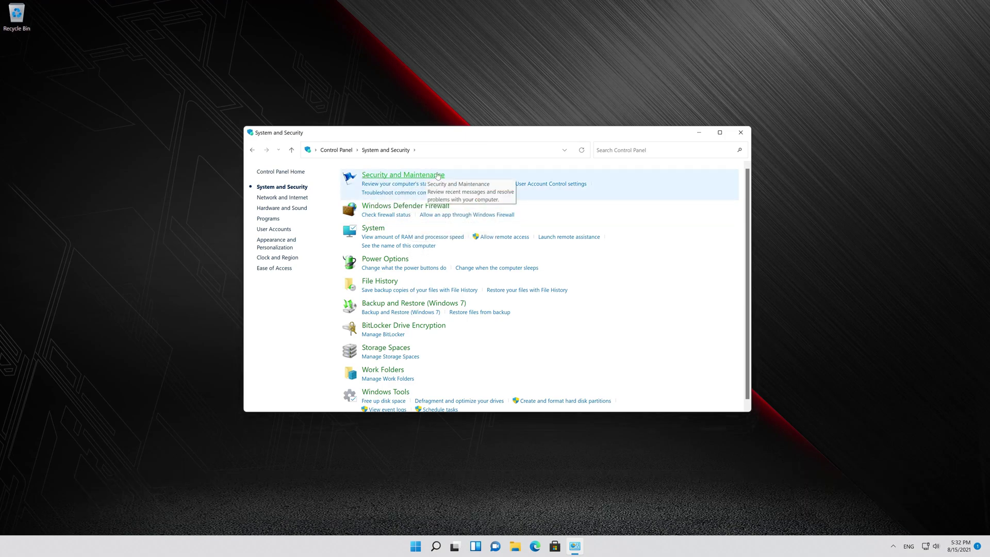
pyautogui.click(408, 177)
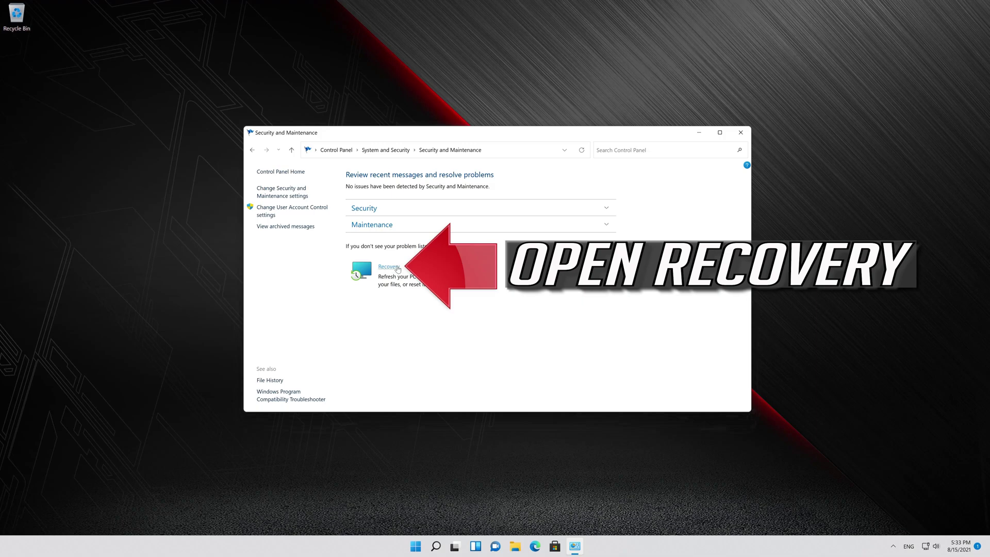
pyautogui.click(393, 268)
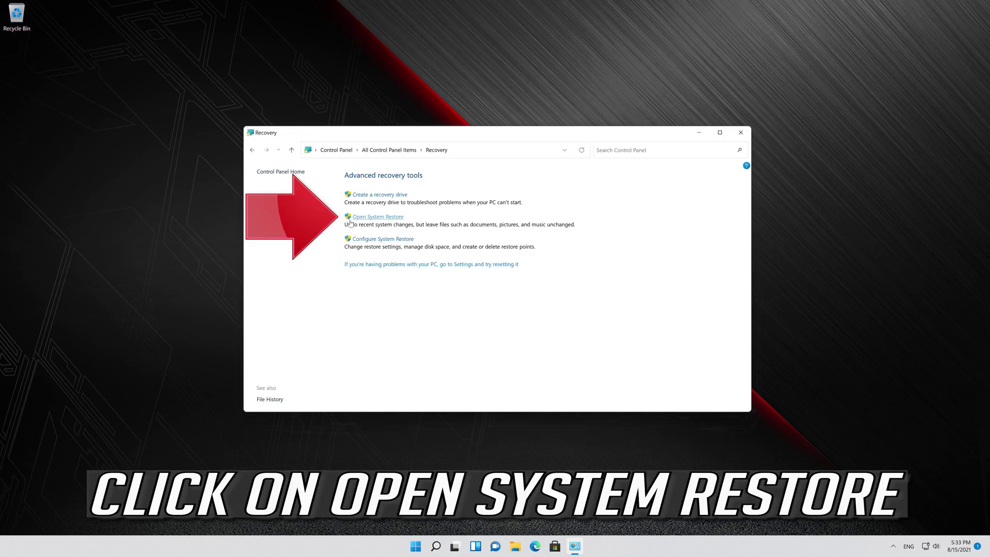
pyautogui.click(393, 217)
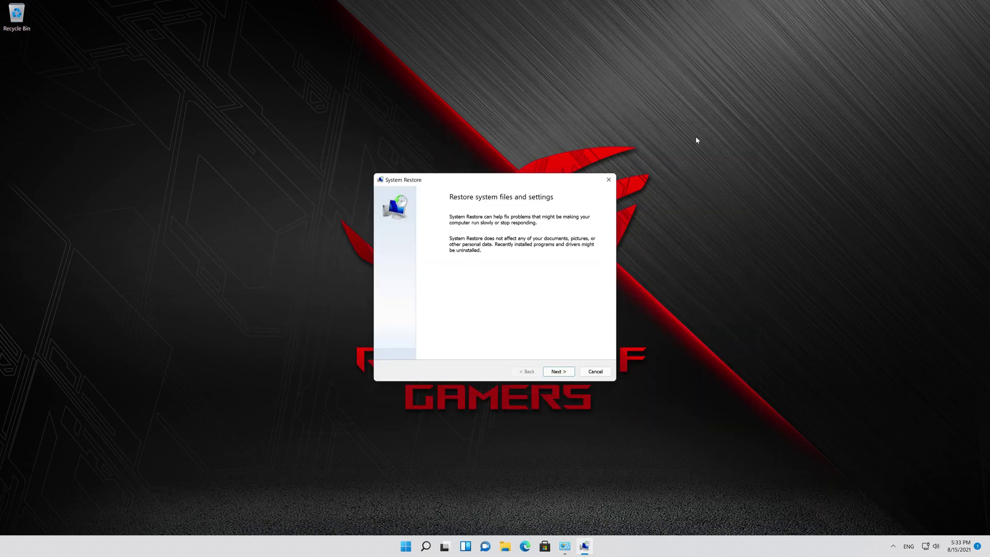
# Step: Select the manual restore point "New restore point" of 8/15/2021 5:28:20 PM, finish the wizard and confirm starting the system restore
pyautogui.click(558, 373)
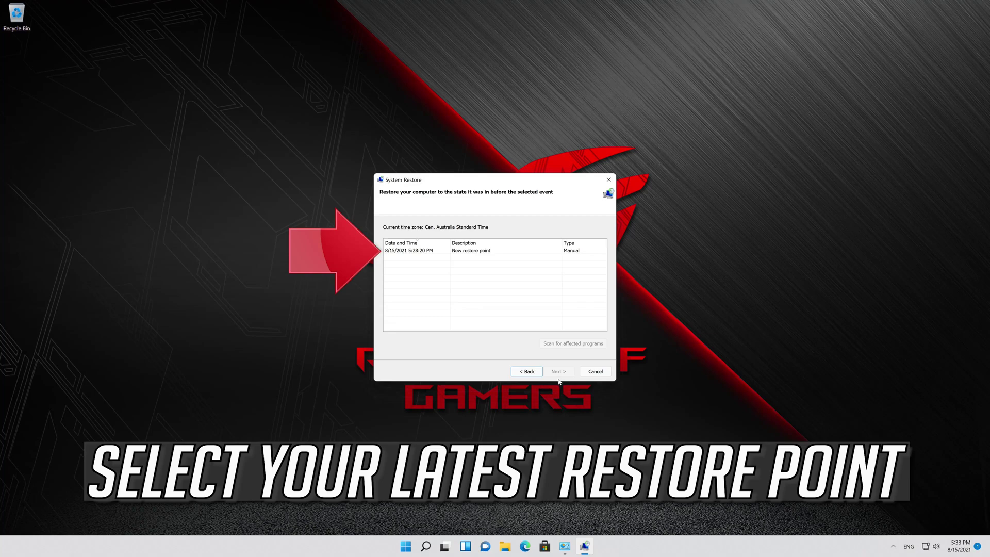
pyautogui.click(491, 252)
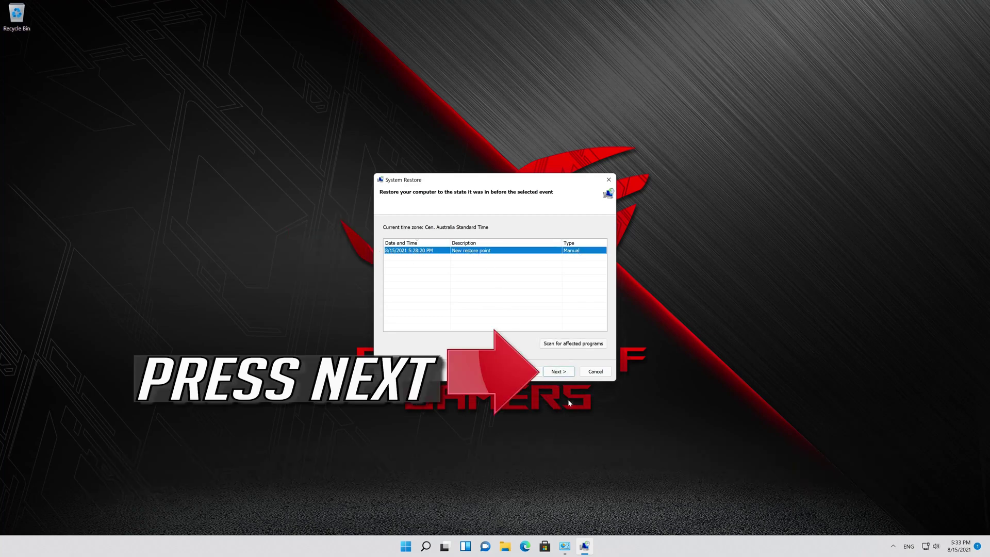
pyautogui.click(558, 371)
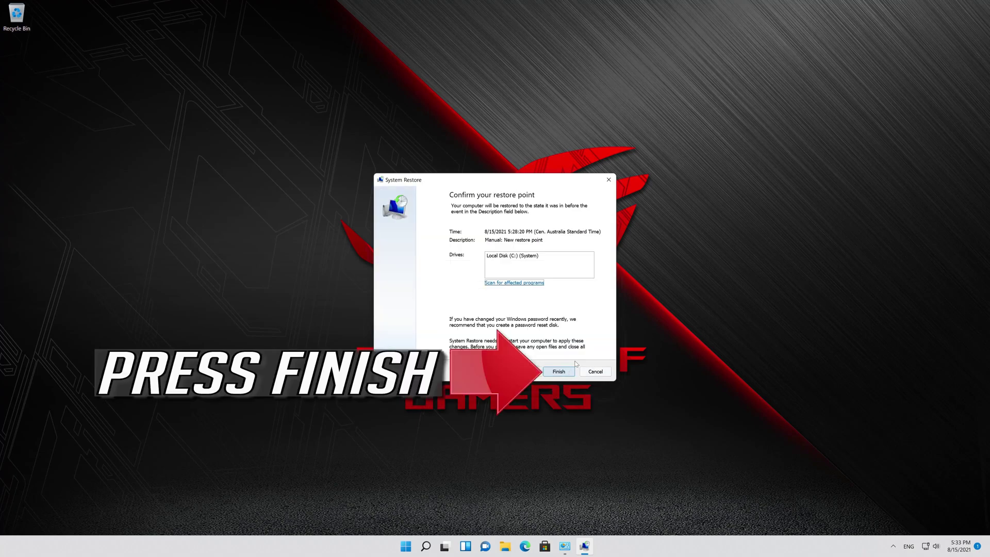
pyautogui.click(569, 373)
pyautogui.click(560, 373)
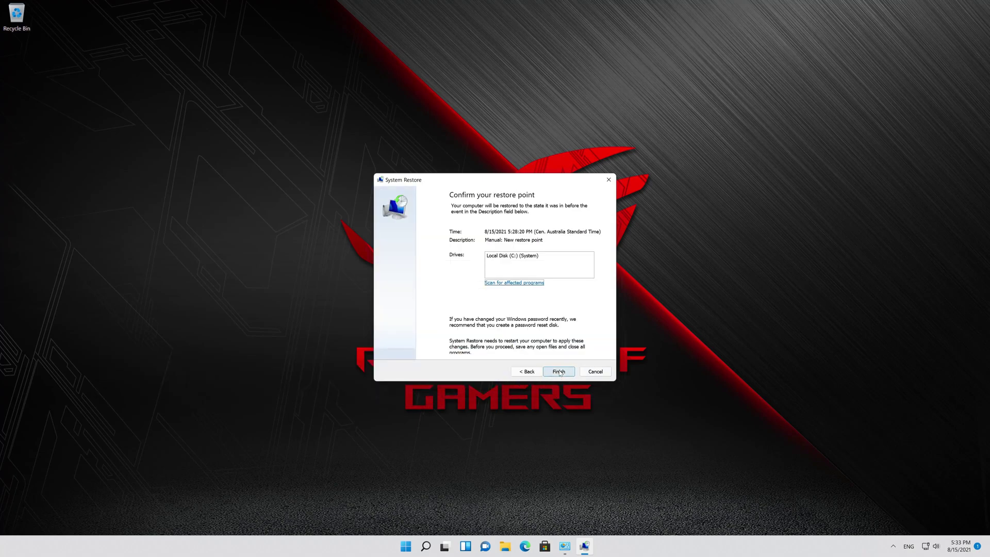
pyautogui.click(560, 372)
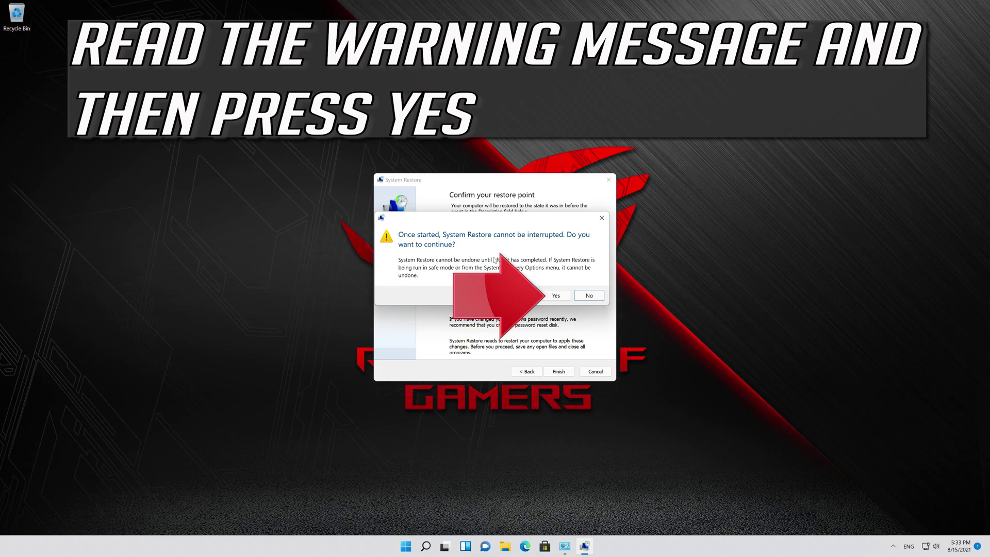
pyautogui.click(555, 296)
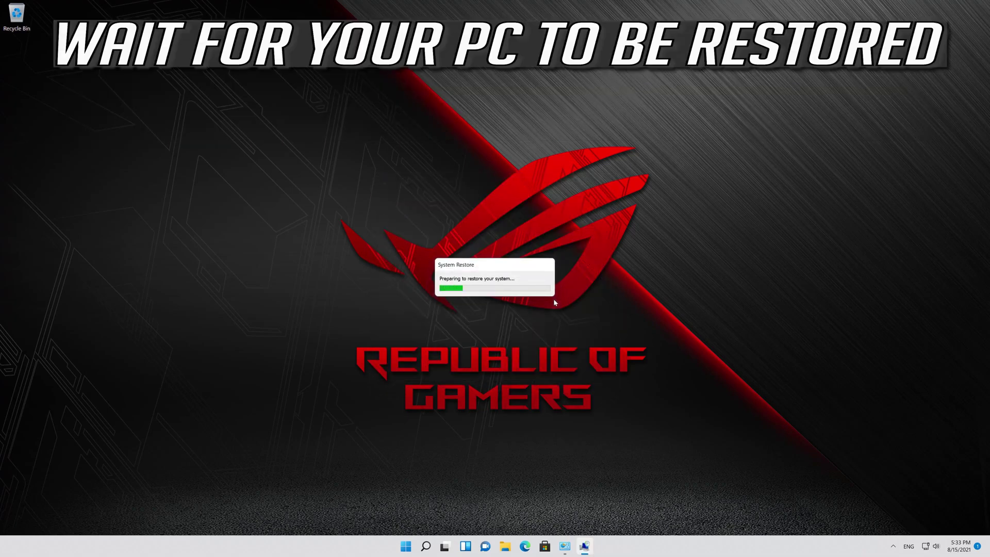